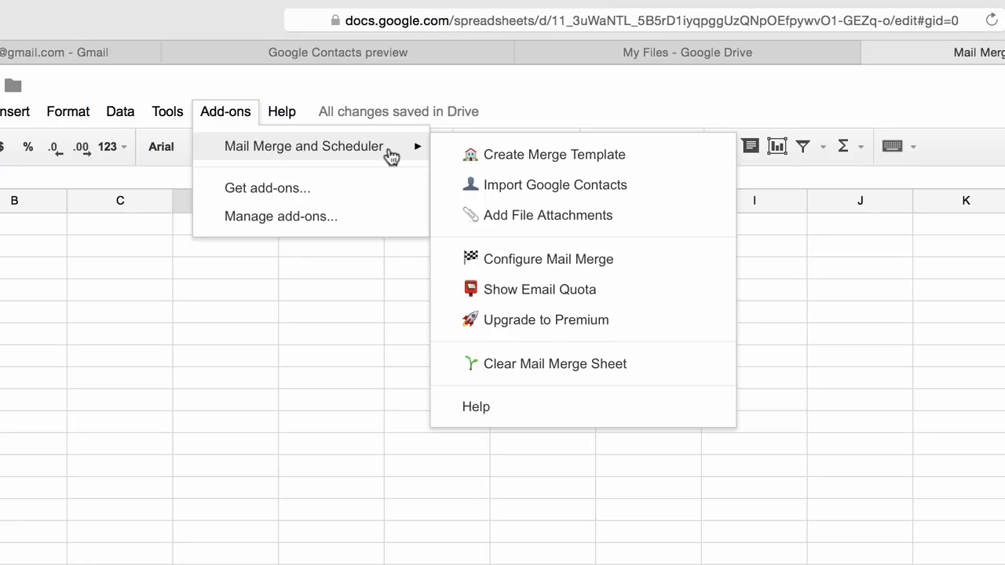
Create a mail merge template sheet and fill row 2 with a sample recipient's first name, last name and e-mail address
{"action": "left_click", "coordinate": [673, 155]}
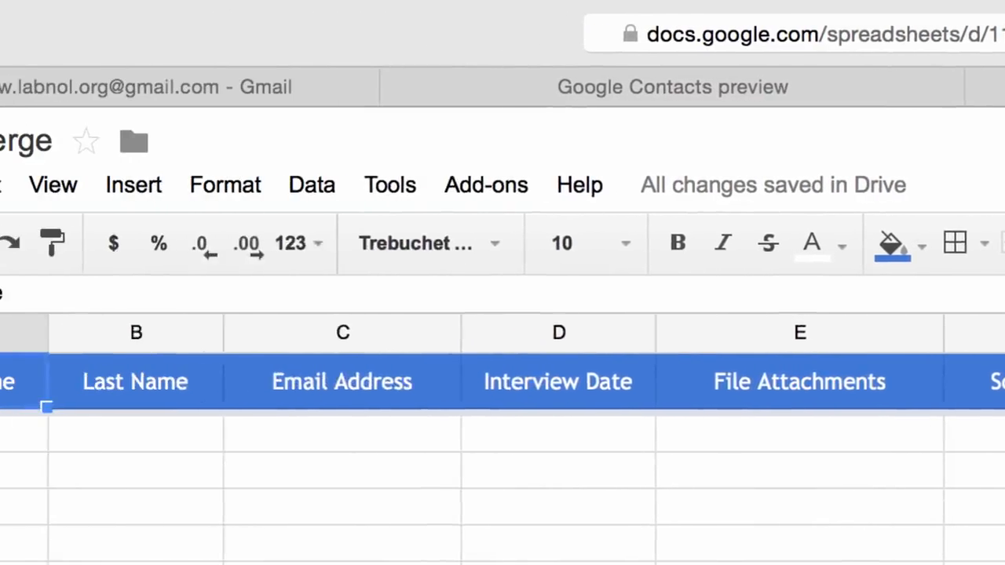
{"action": "key", "text": "Down"}
{"action": "type", "text": "John"}
{"action": "key", "text": "Tab"}
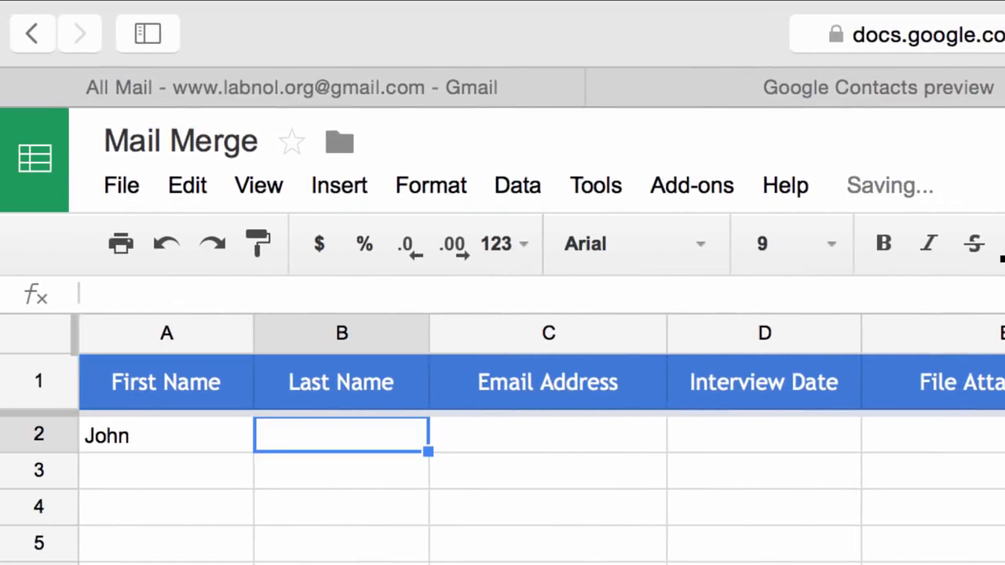
{"action": "type", "text": "Q Public"}
{"action": "key", "text": "Tab"}
{"action": "type", "text": "john@example.com"}
{"action": "key", "text": "Tab"}
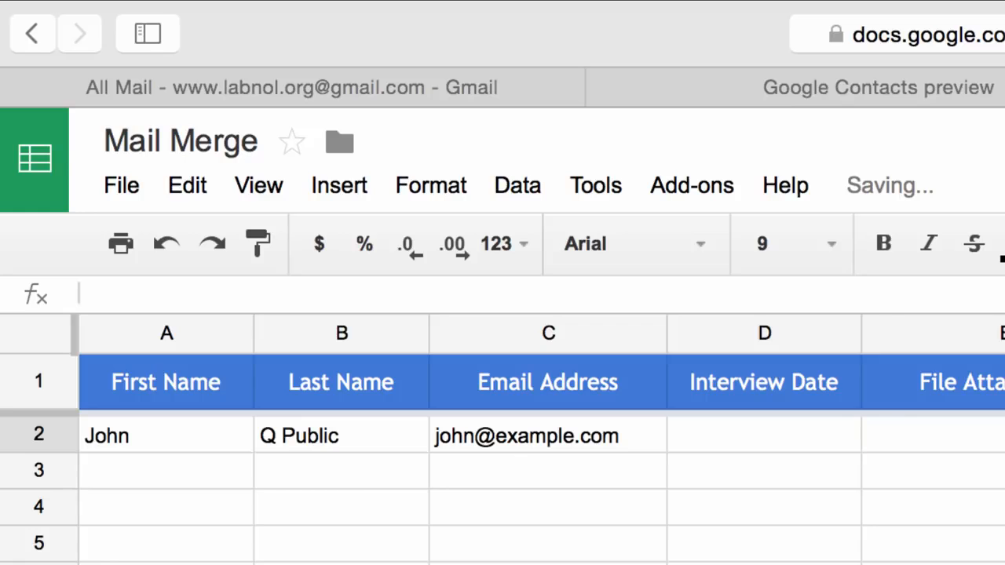
{"action": "key", "text": "Tab"}
{"action": "key", "text": "shift+Tab"}
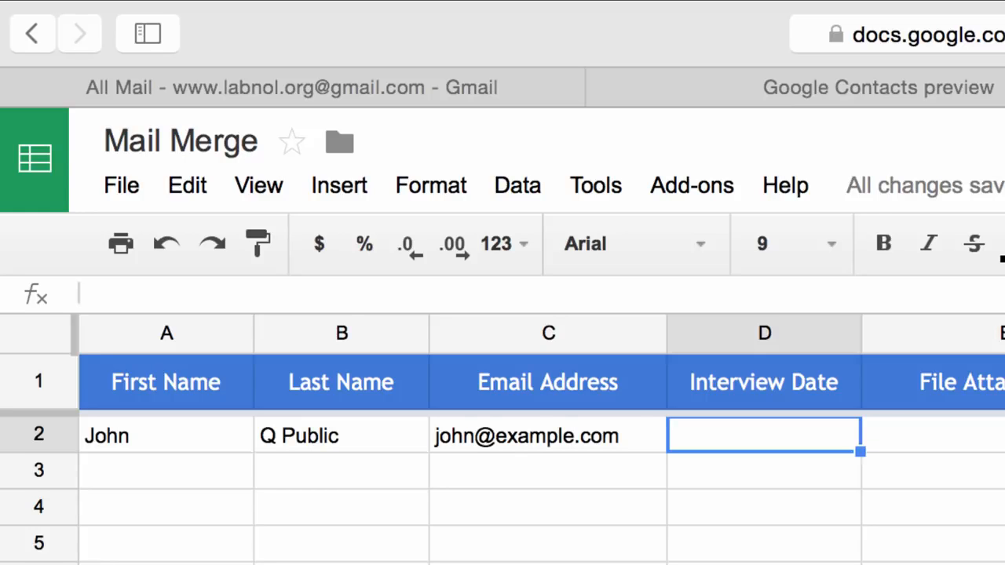
{"action": "key", "text": "shift+Tab"}
{"action": "key", "text": "Down"}
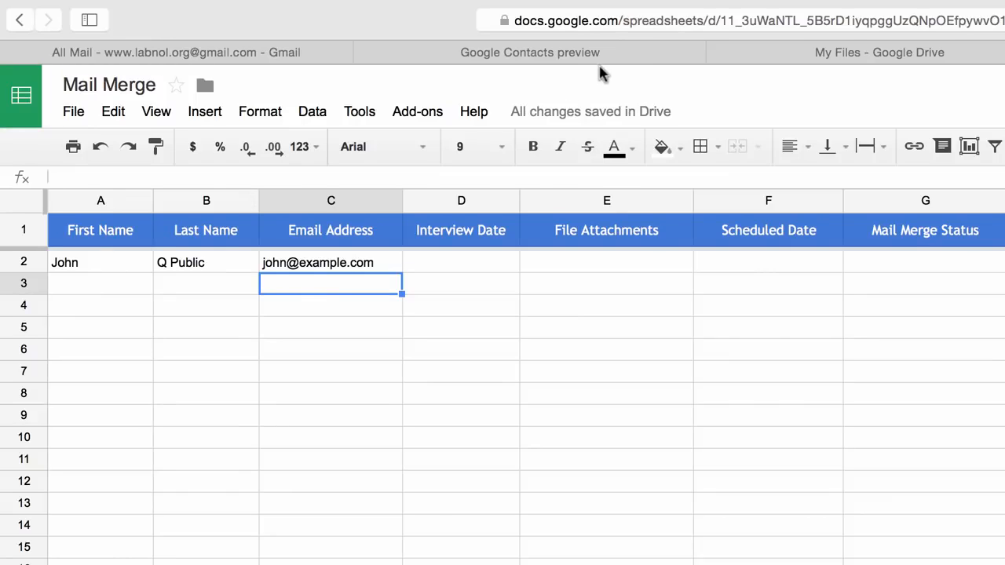
Switch to Google Contacts and select all contacts
{"action": "left_click", "coordinate": [634, 62]}
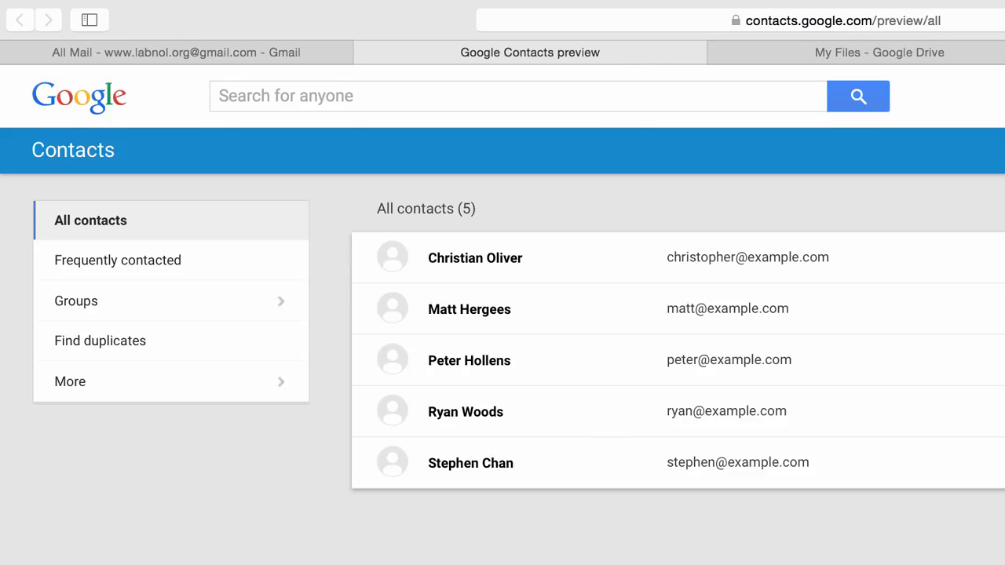
{"action": "left_click", "coordinate": [392, 464]}
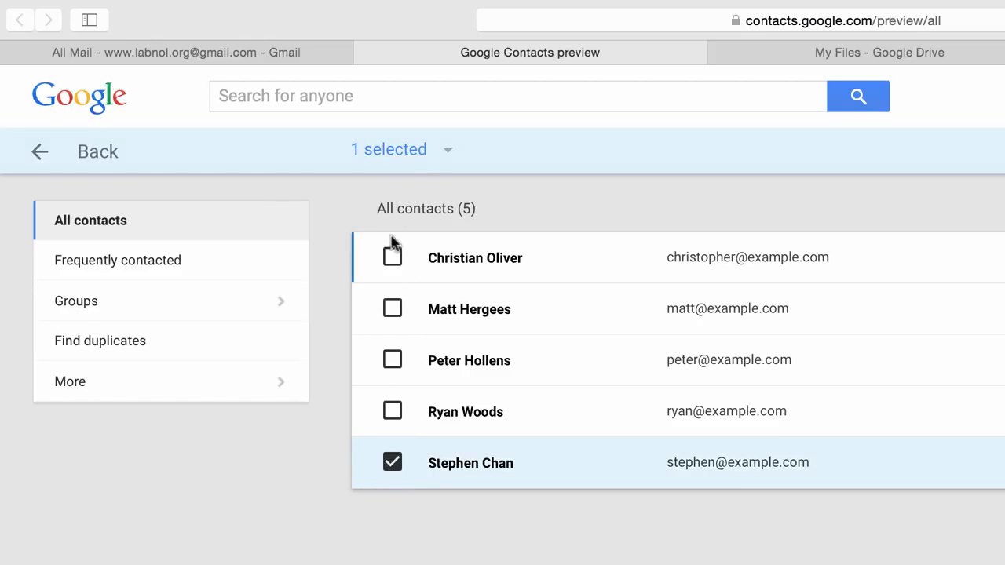
{"action": "left_click", "coordinate": [446, 151]}
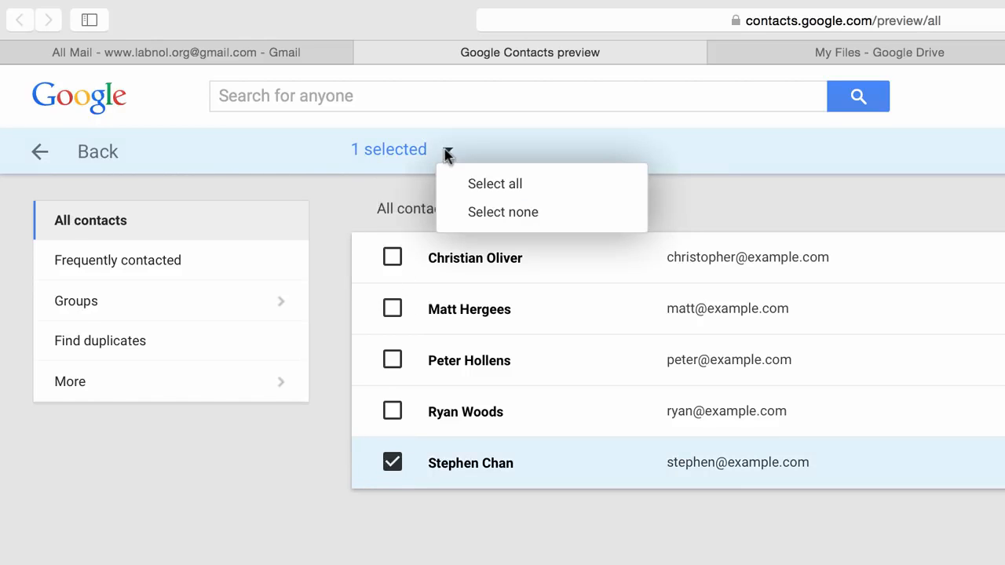
{"action": "left_click", "coordinate": [474, 181]}
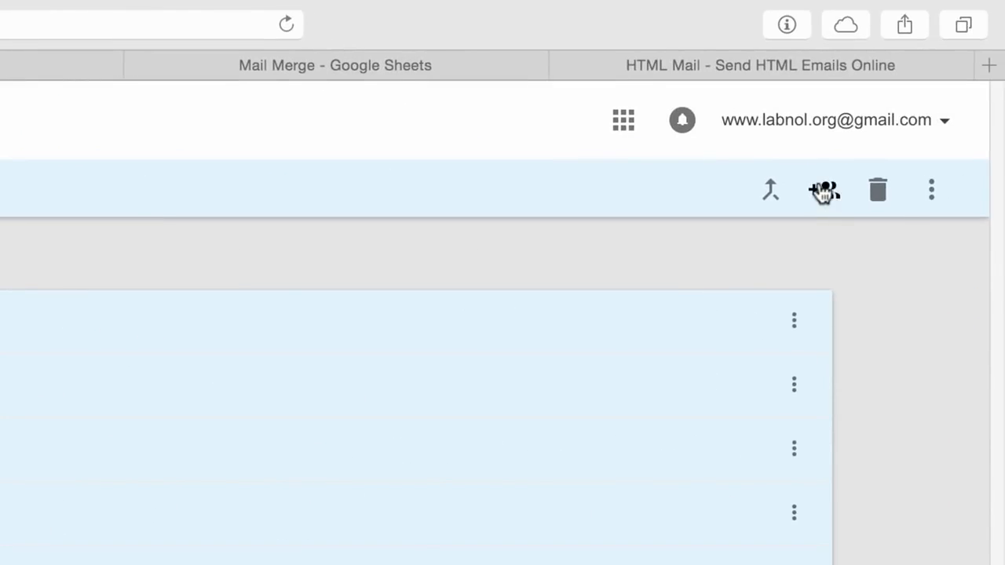
Add the selected contacts to a new contact group named For Mail Merge
{"action": "left_click", "coordinate": [821, 194]}
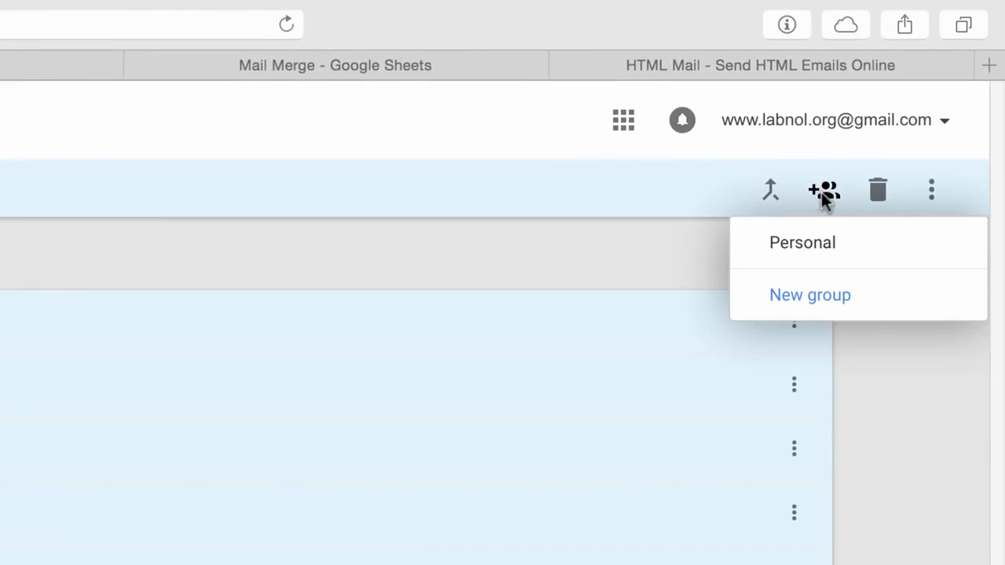
{"action": "left_click", "coordinate": [823, 306]}
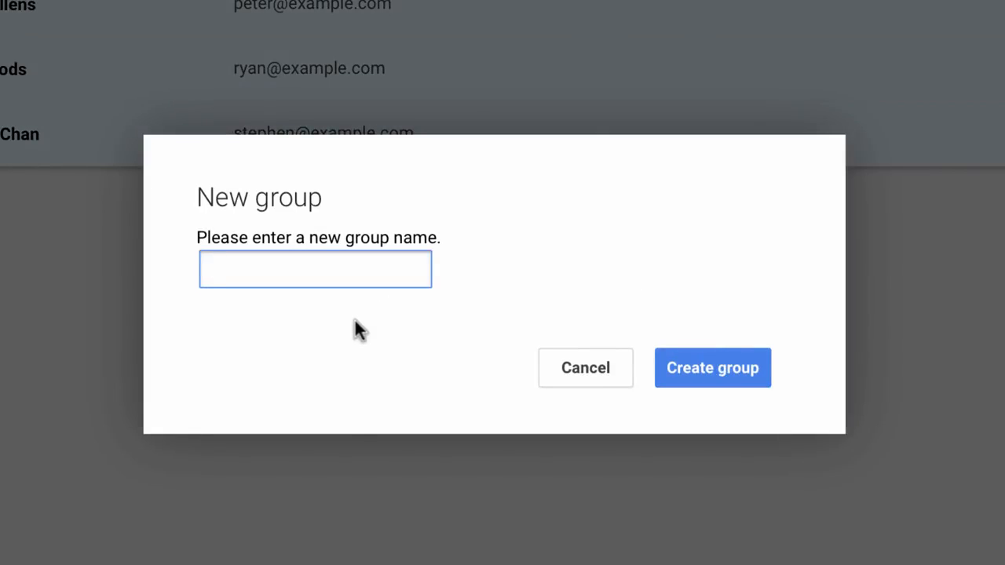
{"action": "type", "text": "For Mail Merge"}
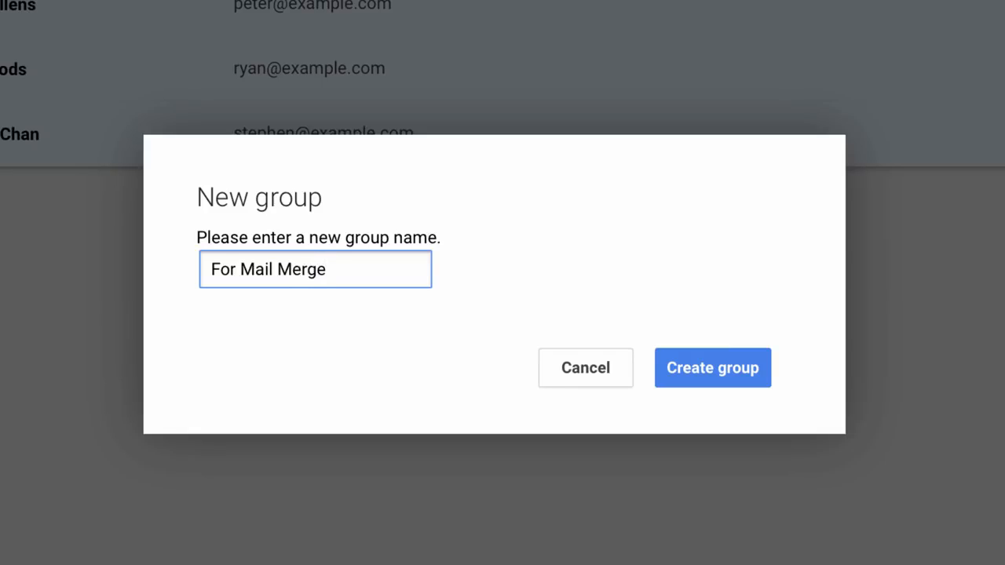
{"action": "left_click", "coordinate": [742, 363]}
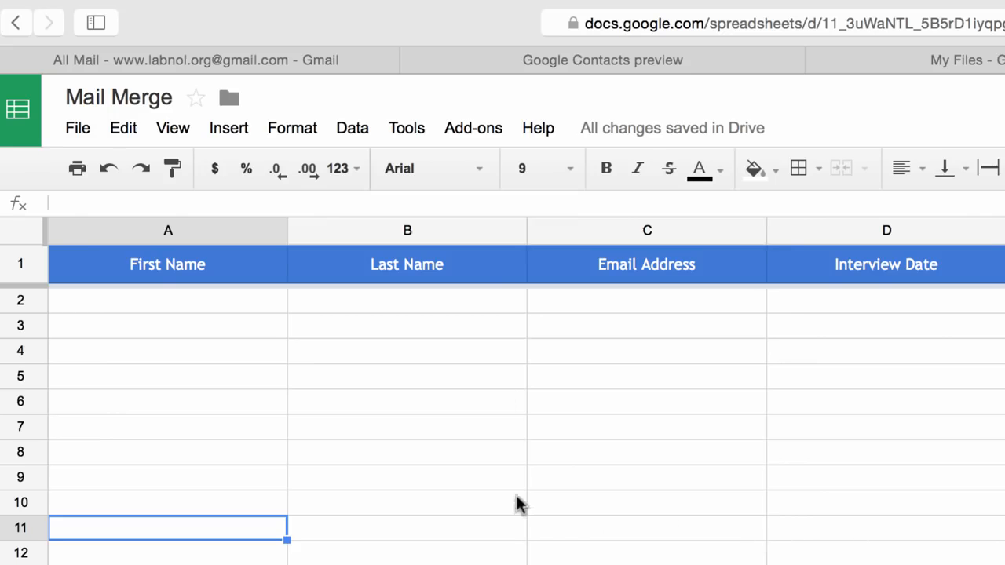
Import the For Mail Merge contacts group into the mail merge sheet with the Import Google Contacts add-on
{"action": "left_click", "coordinate": [479, 145]}
{"action": "mouse_move", "coordinate": [507, 173]}
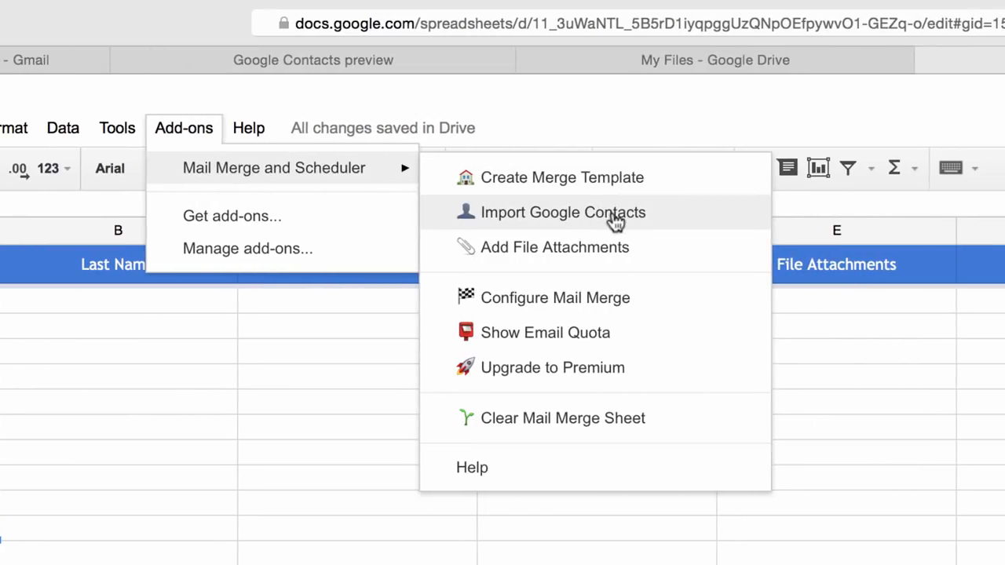
{"action": "left_click", "coordinate": [615, 216]}
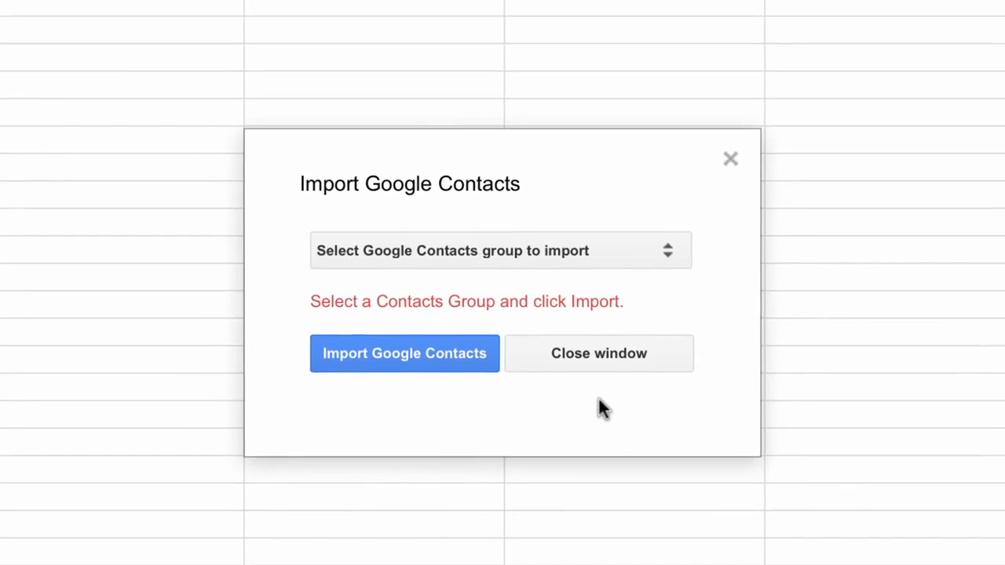
{"action": "left_click", "coordinate": [671, 249]}
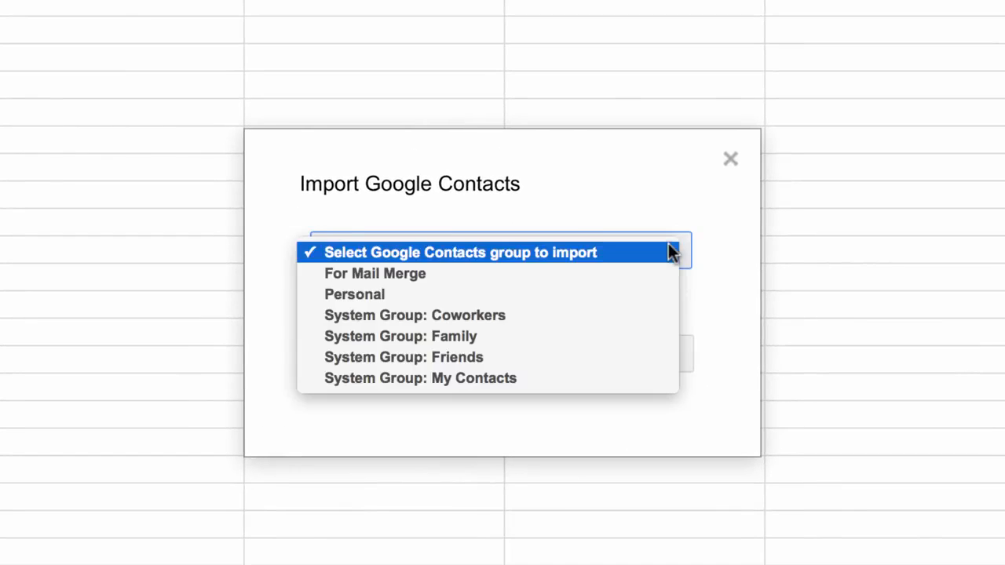
{"action": "left_click", "coordinate": [409, 265]}
{"action": "left_click", "coordinate": [421, 355]}
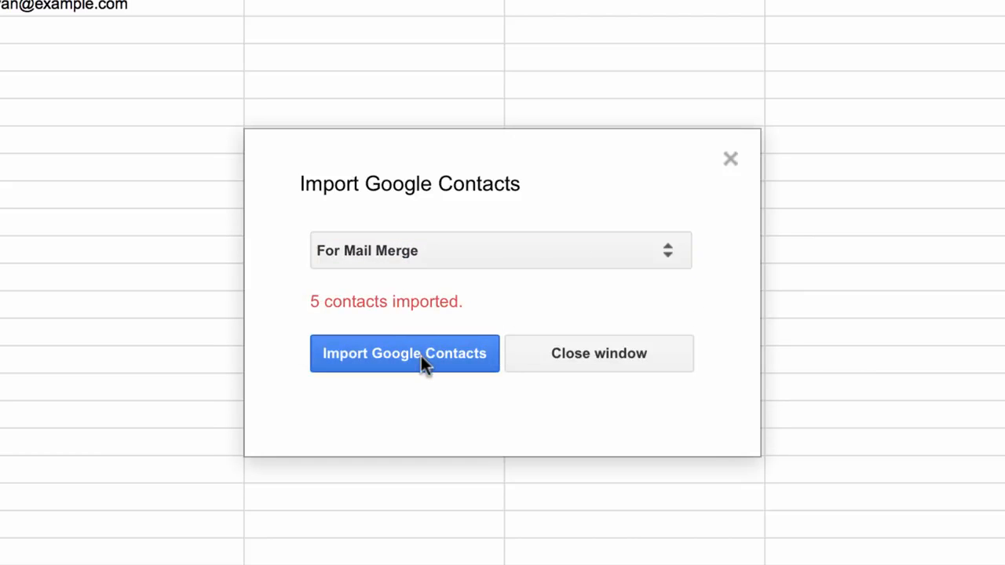
{"action": "left_click", "coordinate": [634, 354]}
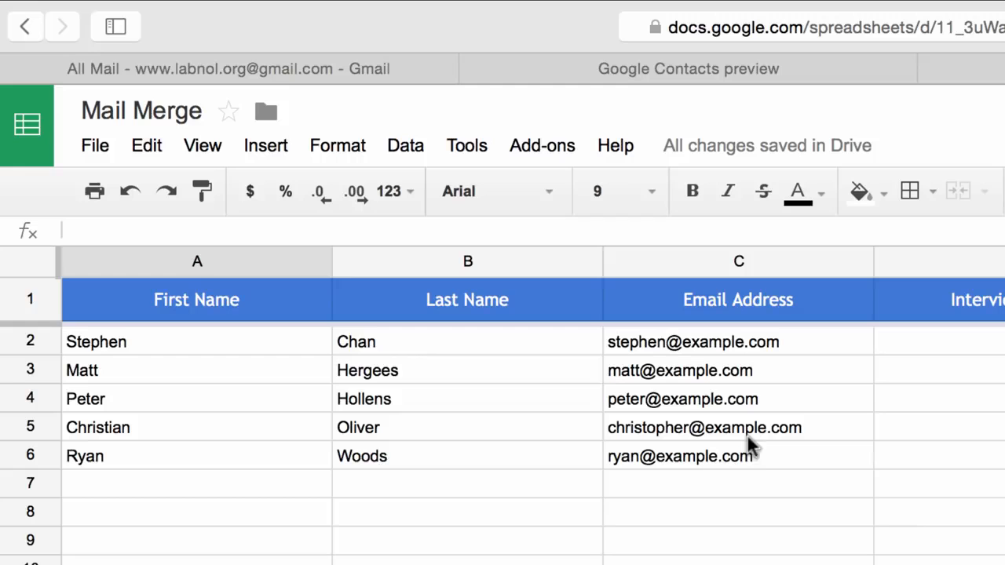
Insert a new column before Interview Date and head it Executive Name
{"action": "left_click", "coordinate": [769, 502]}
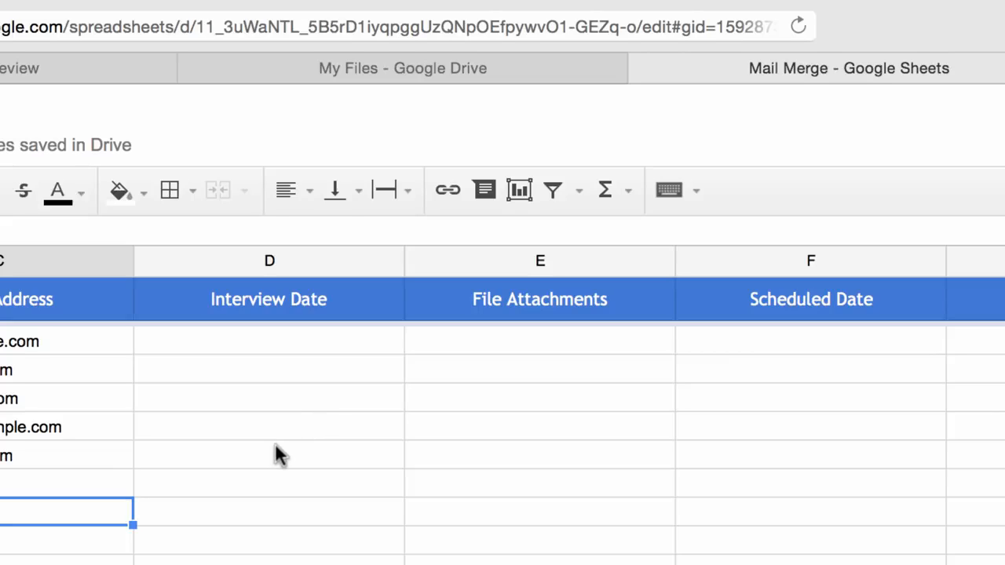
{"action": "left_click", "coordinate": [319, 252]}
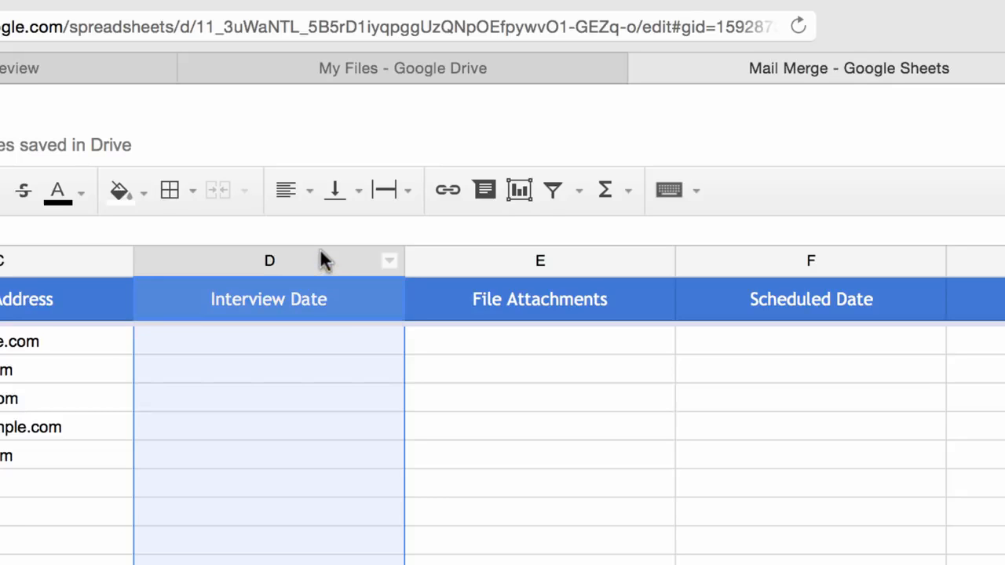
{"action": "right_click", "coordinate": [320, 253]}
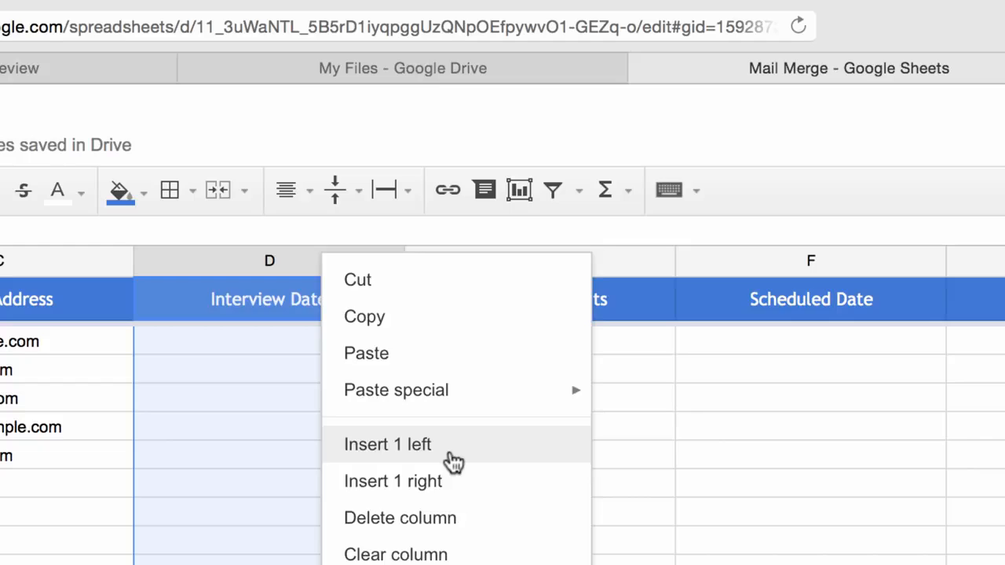
{"action": "left_click", "coordinate": [453, 461]}
{"action": "type", "text": "Executive Name"}
{"action": "key", "text": "Return"}
Insert another column before Interview Date and head it Venue
{"action": "right_click", "coordinate": [534, 258]}
{"action": "left_click", "coordinate": [597, 442]}
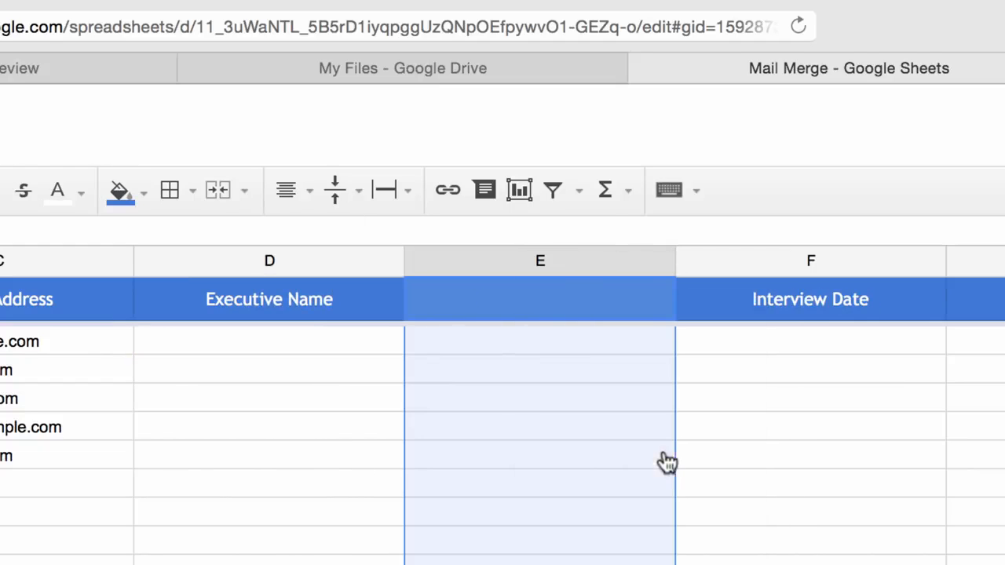
{"action": "left_click", "coordinate": [558, 292]}
{"action": "type", "text": "Venue"}
{"action": "key", "text": "Return"}
Enter an executive's first name in the Executive Name column for each of the five imported contacts
{"action": "left_click", "coordinate": [811, 560]}
{"action": "scroll", "coordinate": [811, 561], "scroll_direction": "right", "scroll_amount": 1}
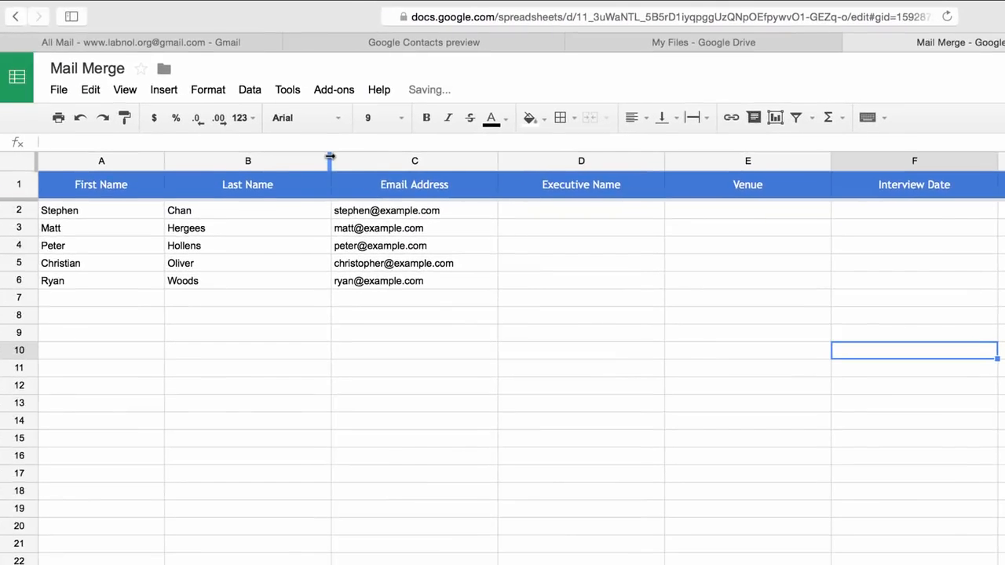
{"action": "left_click_drag", "start_coordinate": [329, 157], "coordinate": [283, 158]}
{"action": "left_click", "coordinate": [327, 318]}
{"action": "left_click", "coordinate": [534, 210]}
{"action": "type", "text": "Peter"}
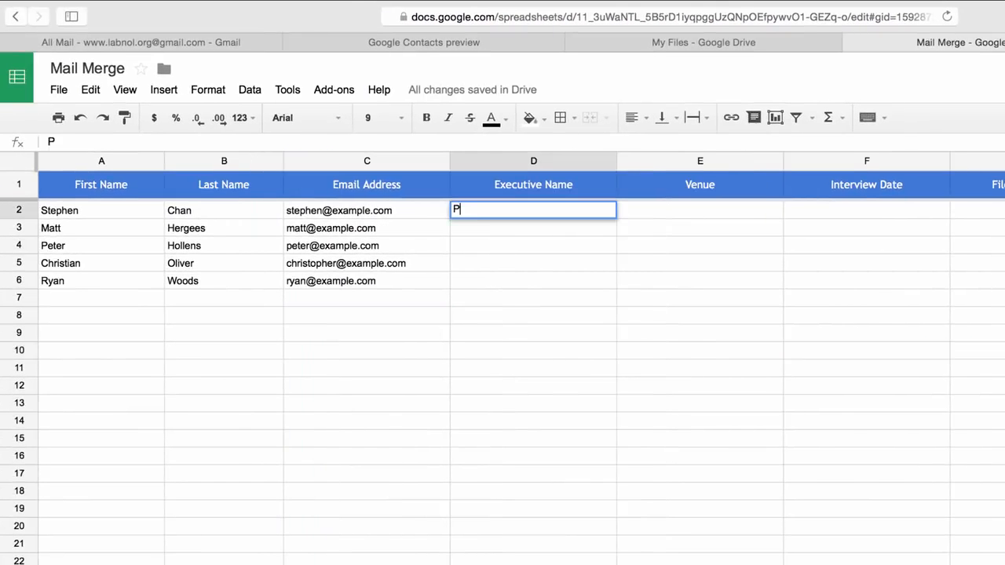
{"action": "key", "text": "Return"}
{"action": "type", "text": "John"}
{"action": "key", "text": "Return"}
{"action": "type", "text": "Oliver"}
{"action": "key", "text": "Return"}
{"action": "type", "text": "Lee"}
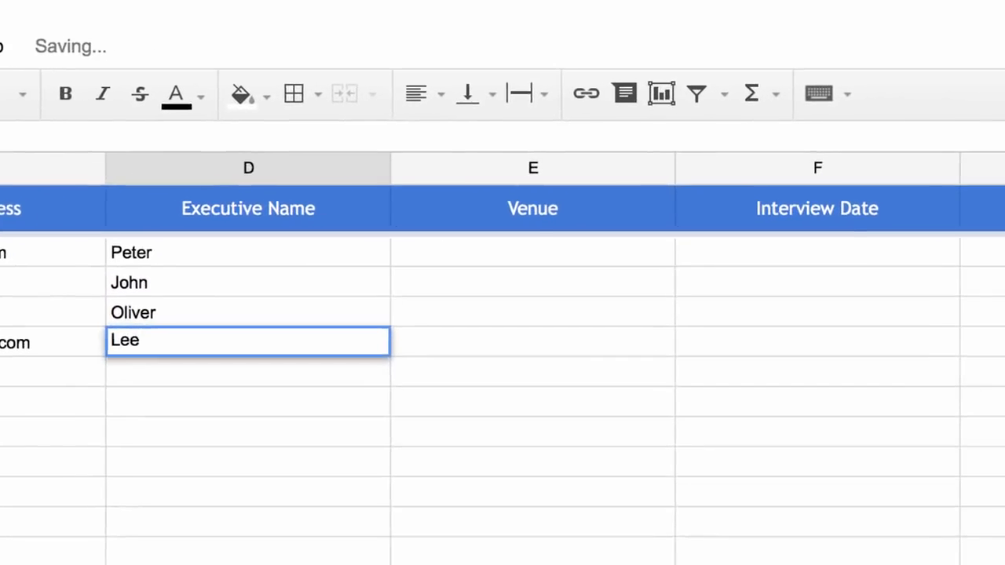
{"action": "key", "text": "Return"}
{"action": "type", "text": "Stephen"}
{"action": "key", "text": "Return"}
Fill the Venue column with Hotel Four Seasons, Hotel Four Seasons, Hotel Sheraton, Hotel Max and Hotel Hilton
{"action": "key", "text": "Up"}
{"action": "key", "text": "Up"}
{"action": "key", "text": "Up"}
{"action": "key", "text": "Up"}
{"action": "key", "text": "Up"}
{"action": "key", "text": "Right"}
{"action": "type", "text": "Hotel A"}
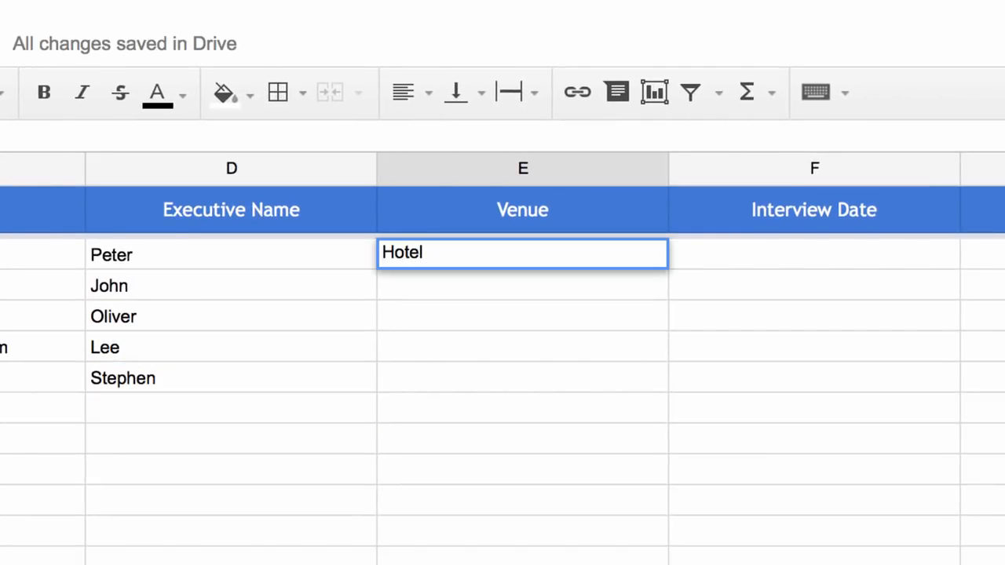
{"action": "key", "text": "BackSpace"}
{"action": "type", "text": "Four Seasons"}
{"action": "key", "text": "Return"}
{"action": "type", "text": "Hotel Four Seasons"}
{"action": "key", "text": "Return"}
{"action": "type", "text": "Hotel Sheraton"}
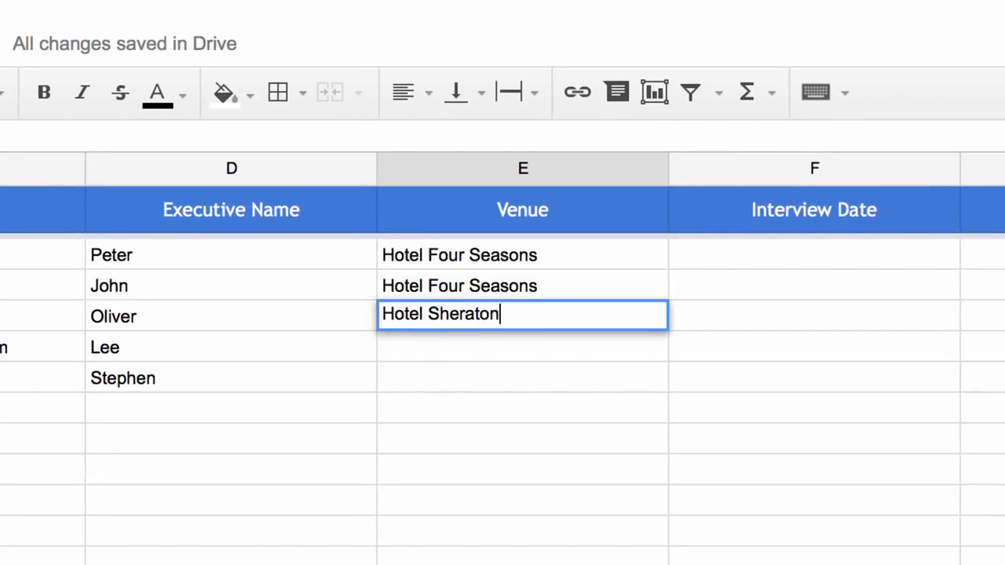
{"action": "key", "text": "Return"}
{"action": "type", "text": "Hotel Max"}
{"action": "key", "text": "Return"}
{"action": "type", "text": "Hotel Hilton"}
{"action": "key", "text": "Return"}
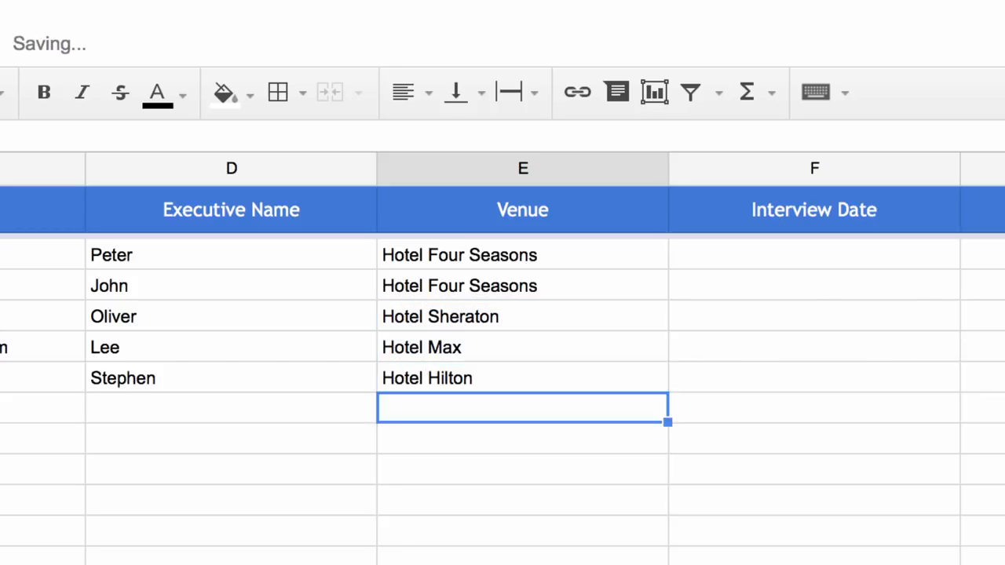
Fill the Interview Date column with 6/15/2015, 6/15/2015, 6/16/2015, 6/16/2015 and 6/18/2015
{"action": "key", "text": "Up"}
{"action": "key", "text": "Up"}
{"action": "key", "text": "Up"}
{"action": "key", "text": "Up"}
{"action": "key", "text": "Up"}
{"action": "key", "text": "Right"}
{"action": "type", "text": "6/15/2015"}
{"action": "key", "text": "Return"}
{"action": "type", "text": "6/15/2015"}
{"action": "key", "text": "Return"}
{"action": "type", "text": "6/16/2015"}
{"action": "key", "text": "Return"}
{"action": "type", "text": "6/16/2015"}
{"action": "key", "text": "Return"}
{"action": "type", "text": "6/18"}
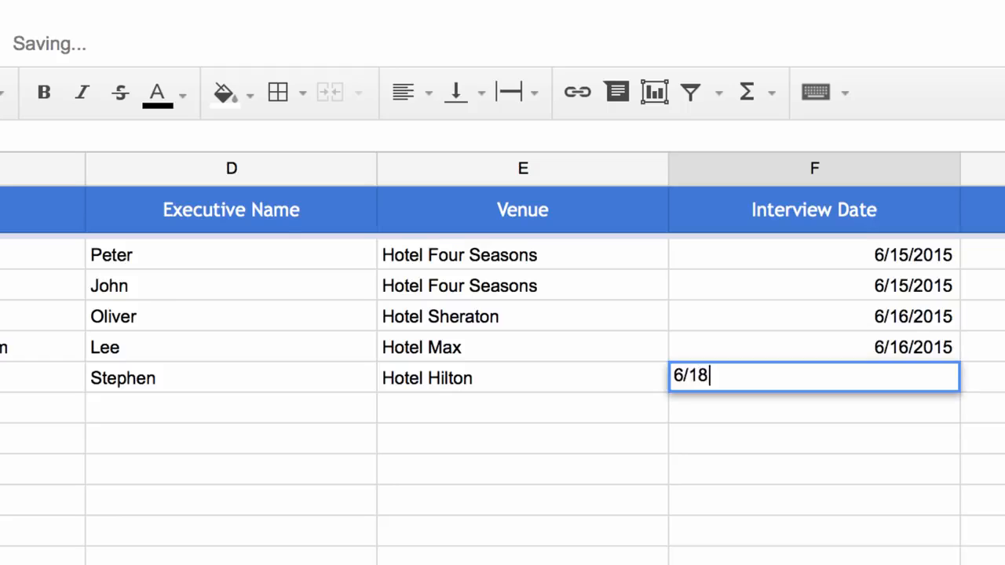
{"action": "type", "text": "/2015"}
Center-align the Interview Date column
{"action": "left_click", "coordinate": [814, 168]}
{"action": "left_click", "coordinate": [431, 90]}
{"action": "left_click", "coordinate": [449, 135]}
{"action": "left_click", "coordinate": [549, 532]}
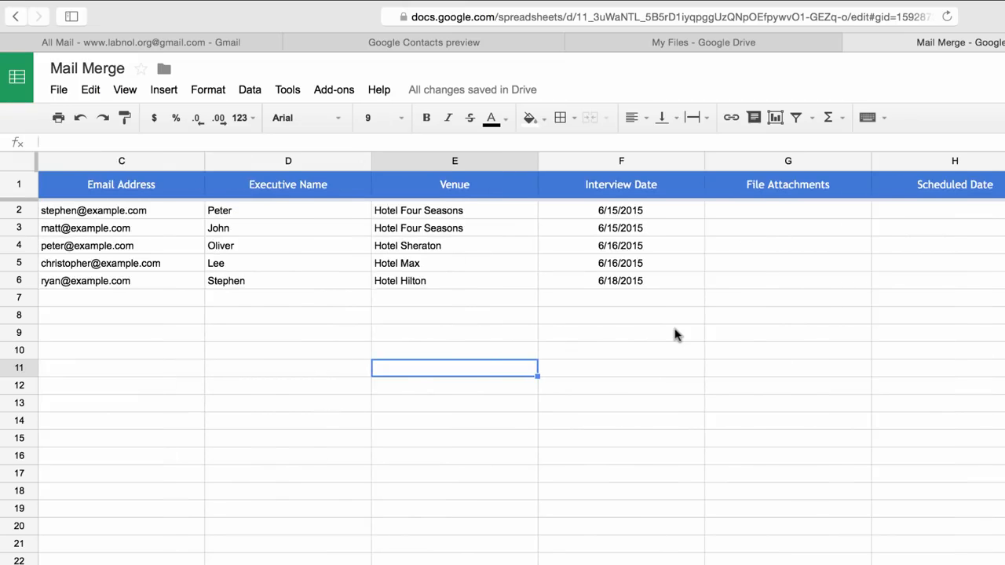
Select the first File Attachments cell, then in Google Drive get a shareable link for peter.pdf
{"action": "left_click", "coordinate": [825, 221]}
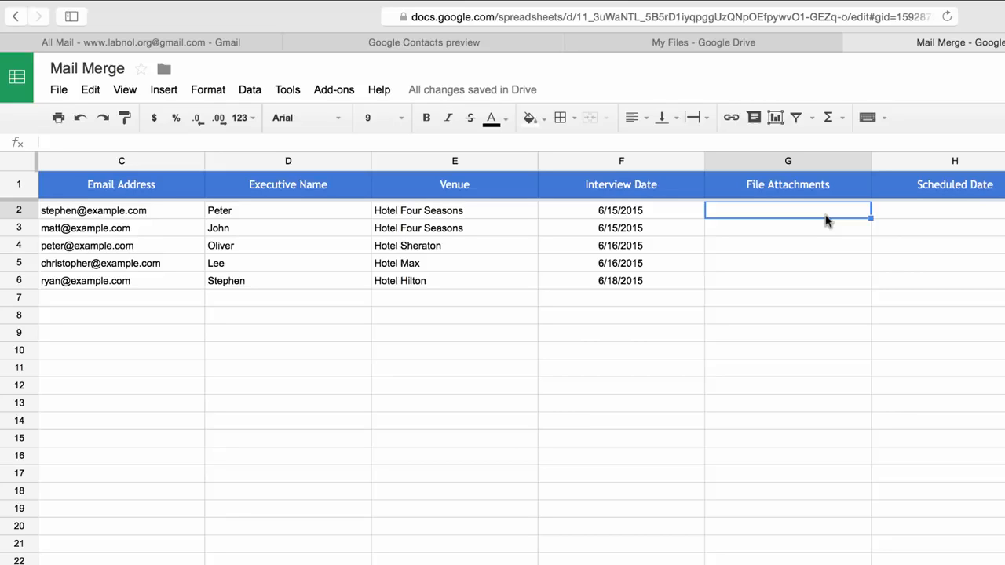
{"action": "left_click", "coordinate": [728, 45]}
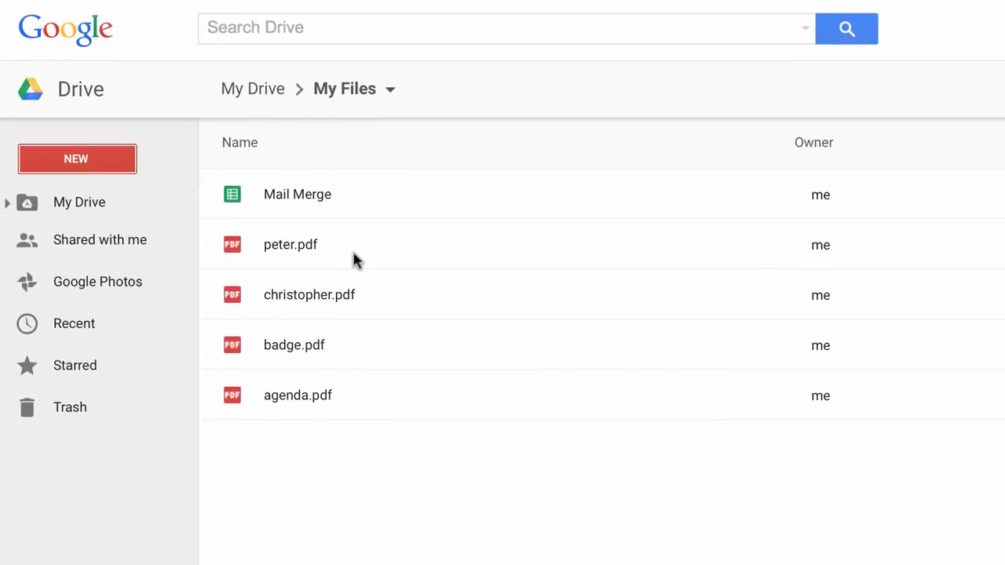
{"action": "left_click", "coordinate": [354, 259]}
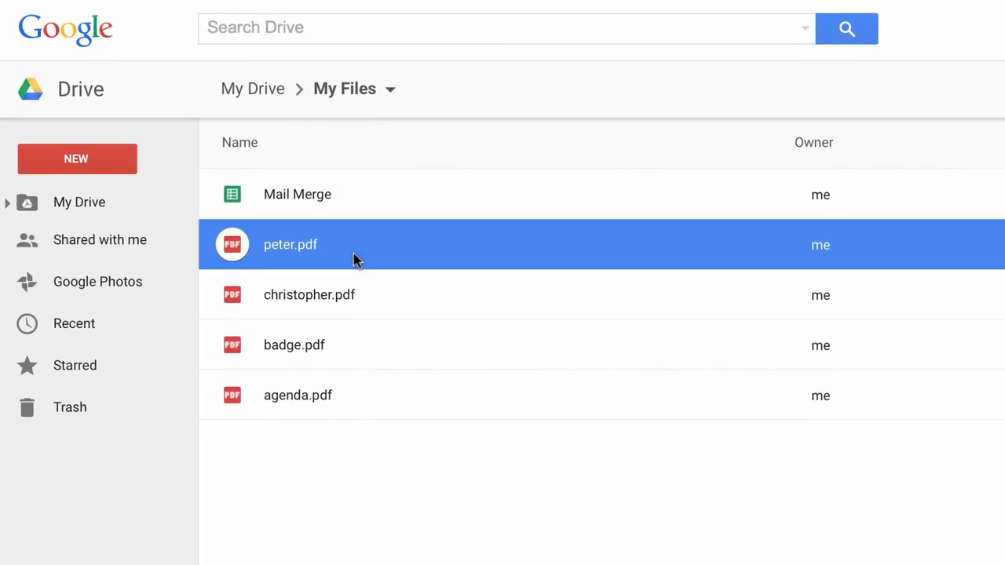
{"action": "right_click", "coordinate": [353, 253]}
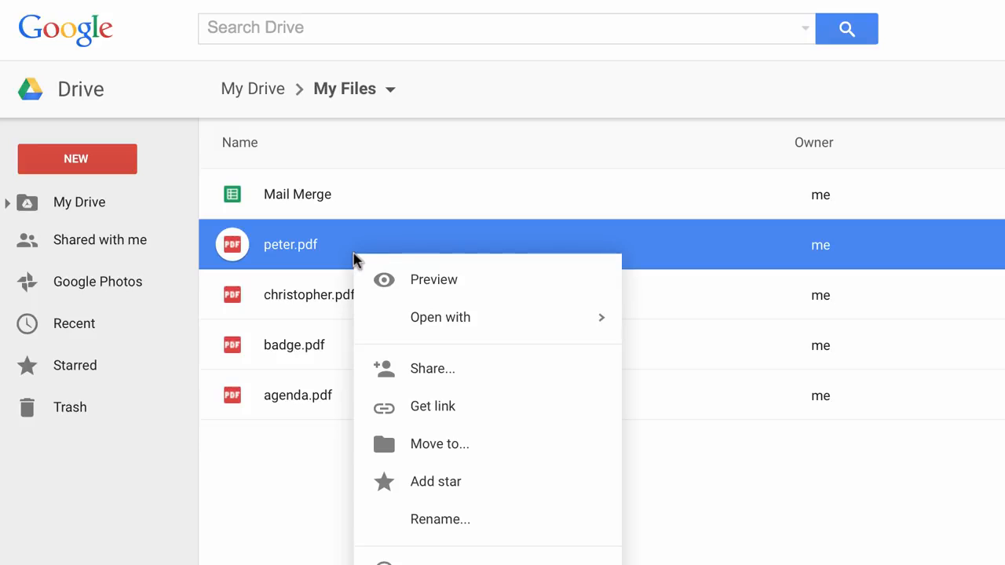
{"action": "left_click", "coordinate": [474, 407]}
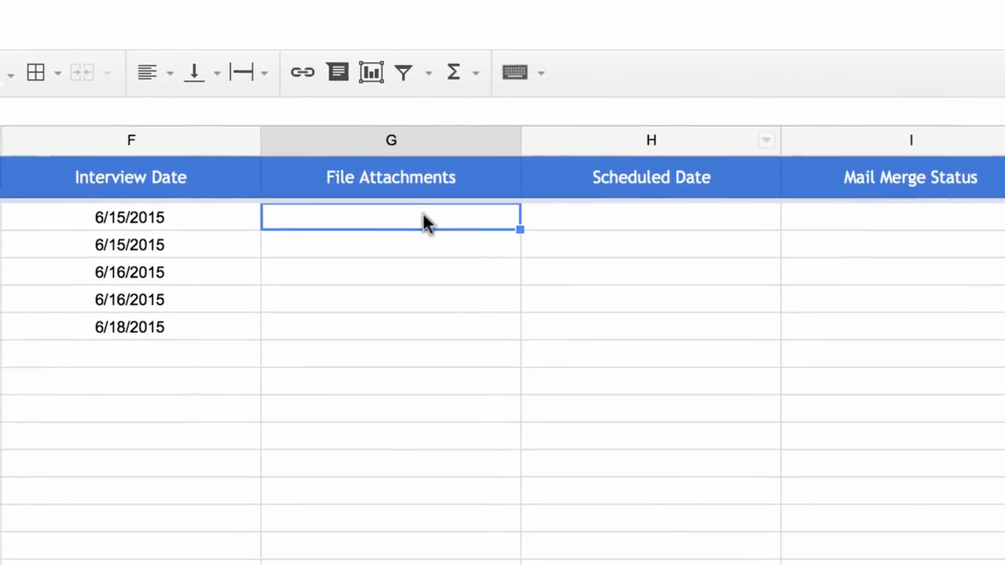
Paste the peter.pdf shareable link into the first File Attachments cell
{"action": "double_click", "coordinate": [418, 215]}
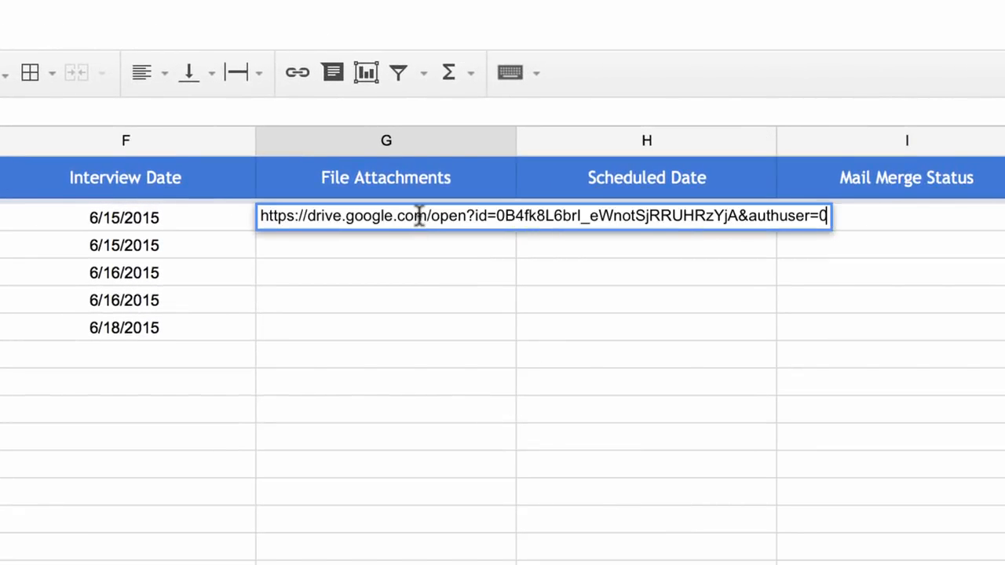
{"action": "left_click", "coordinate": [408, 261]}
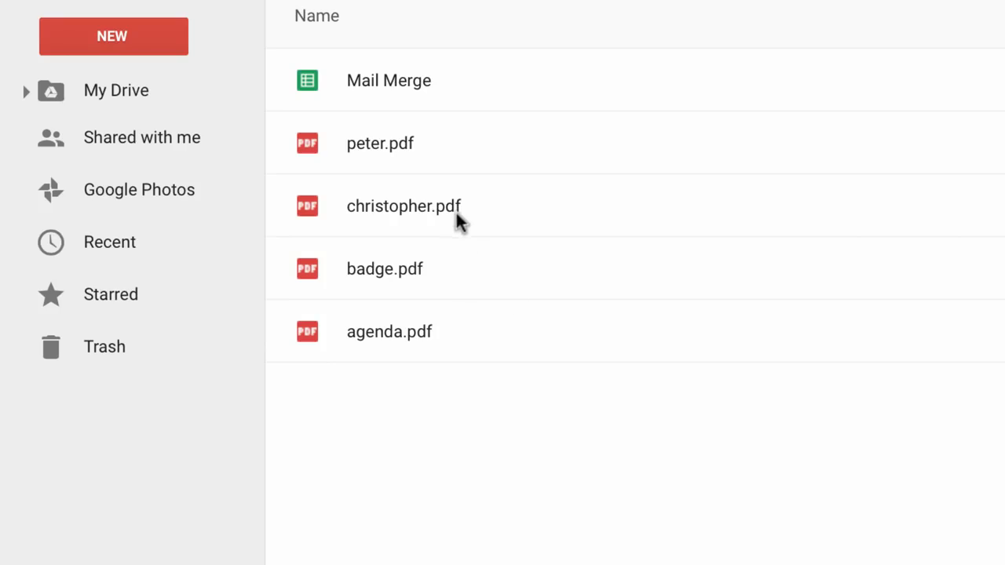
Copy the shareable link of christopher.pdf in Drive and append it after a comma in the first File Attachments cell
{"action": "left_click", "coordinate": [456, 211]}
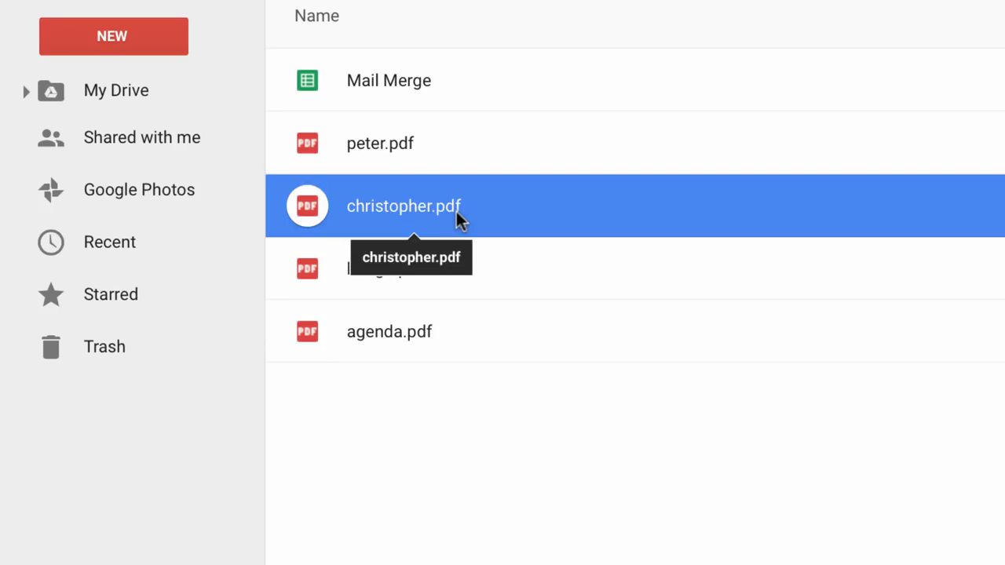
{"action": "right_click", "coordinate": [456, 211]}
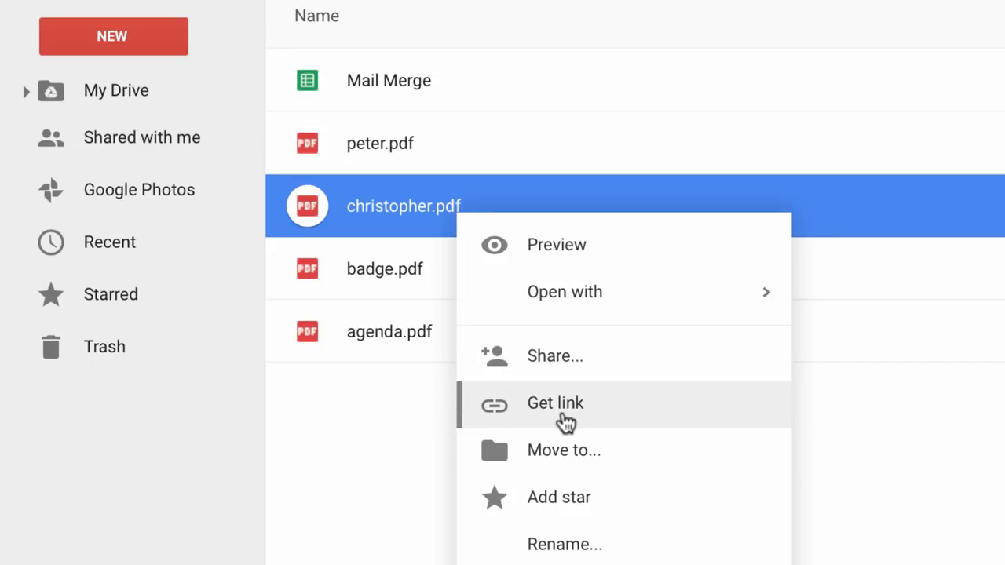
{"action": "left_click", "coordinate": [565, 404]}
{"action": "left_click", "coordinate": [691, 451]}
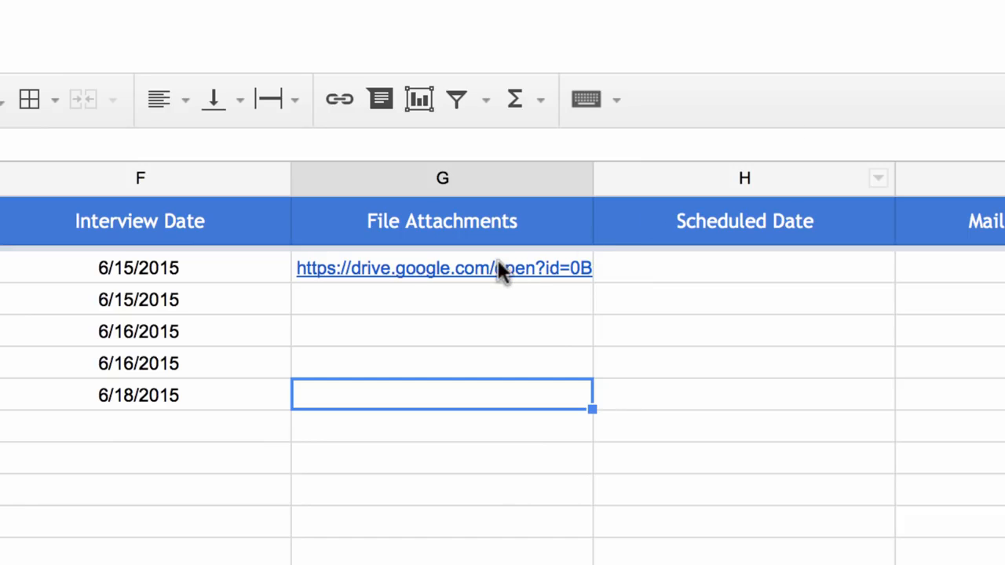
{"action": "left_click", "coordinate": [499, 268]}
{"action": "double_click", "coordinate": [500, 267]}
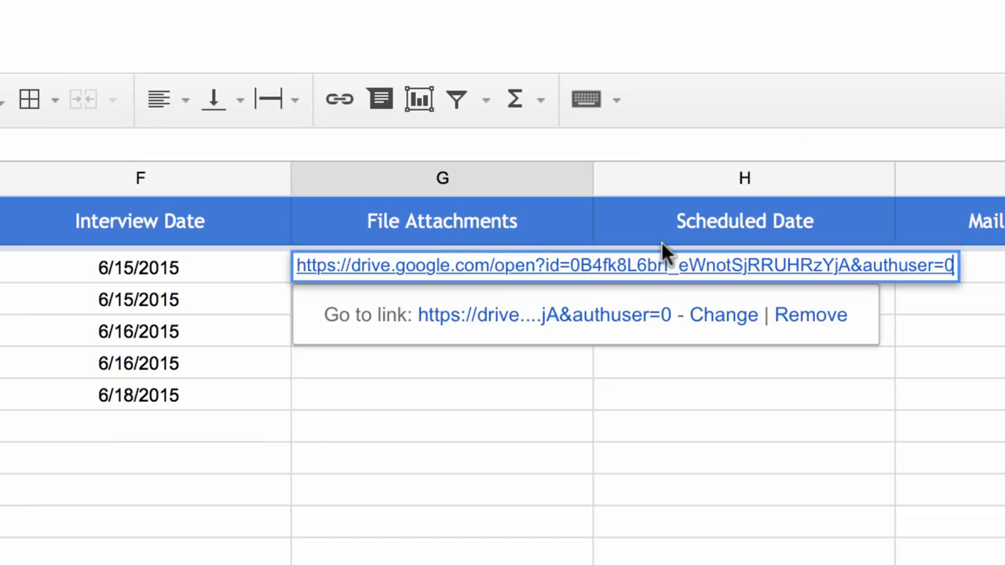
{"action": "type", "text": ","}
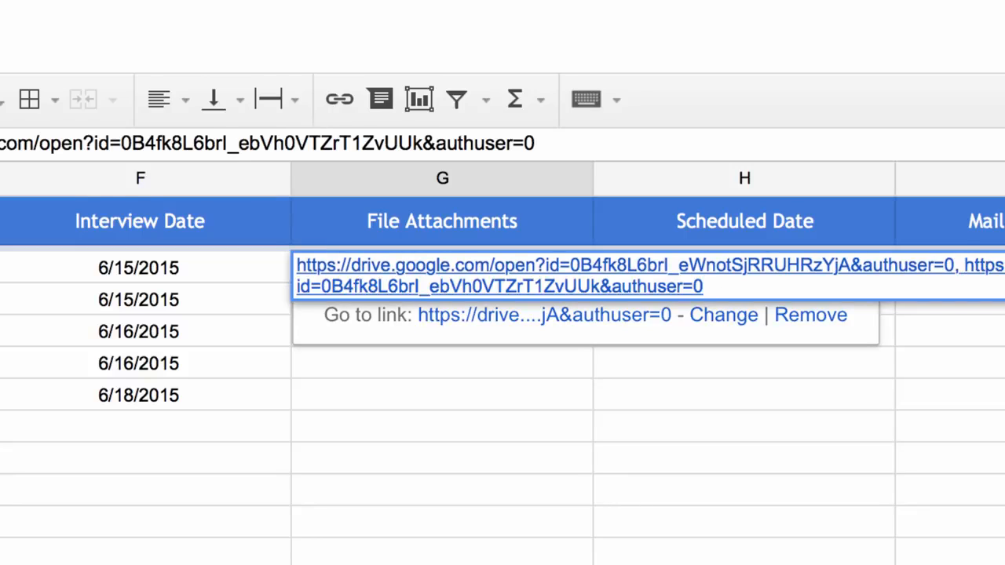
{"action": "key", "text": "Return"}
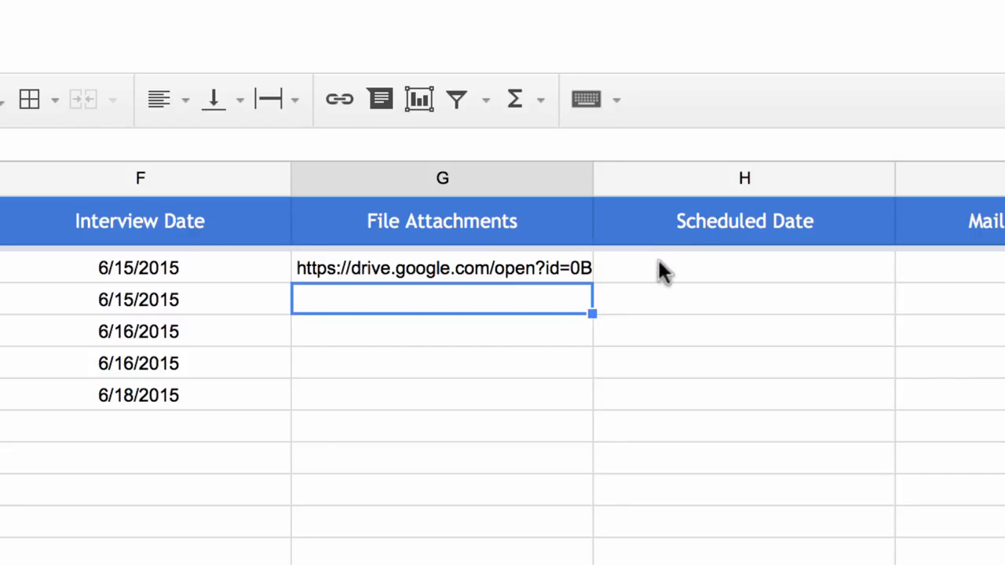
Attach badge.pdf and agenda.pdf to the second File Attachments cell with the add-on's Add File Attachments, filtering to PDFs
{"action": "left_click", "coordinate": [105, 57]}
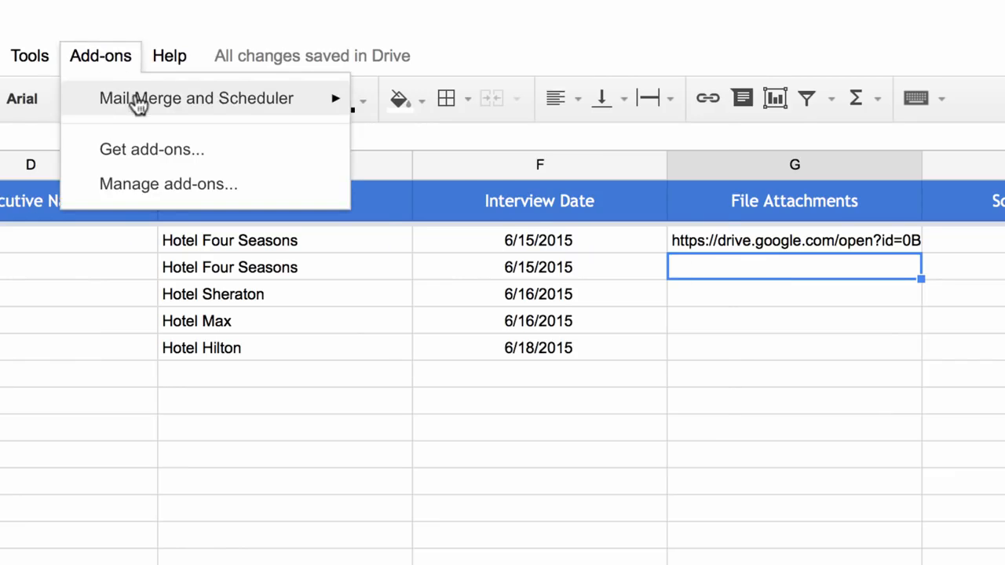
{"action": "mouse_move", "coordinate": [287, 110]}
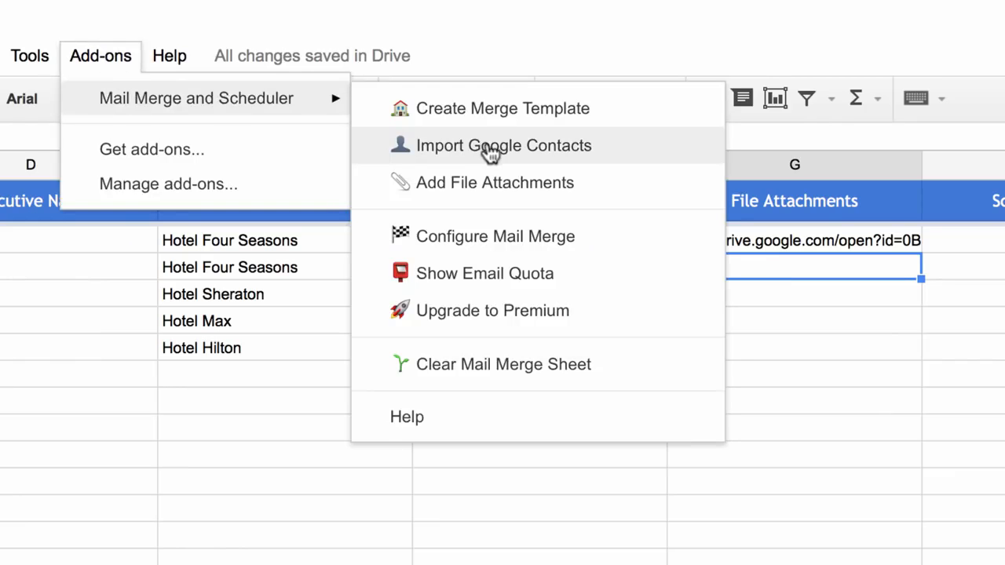
{"action": "left_click", "coordinate": [533, 188]}
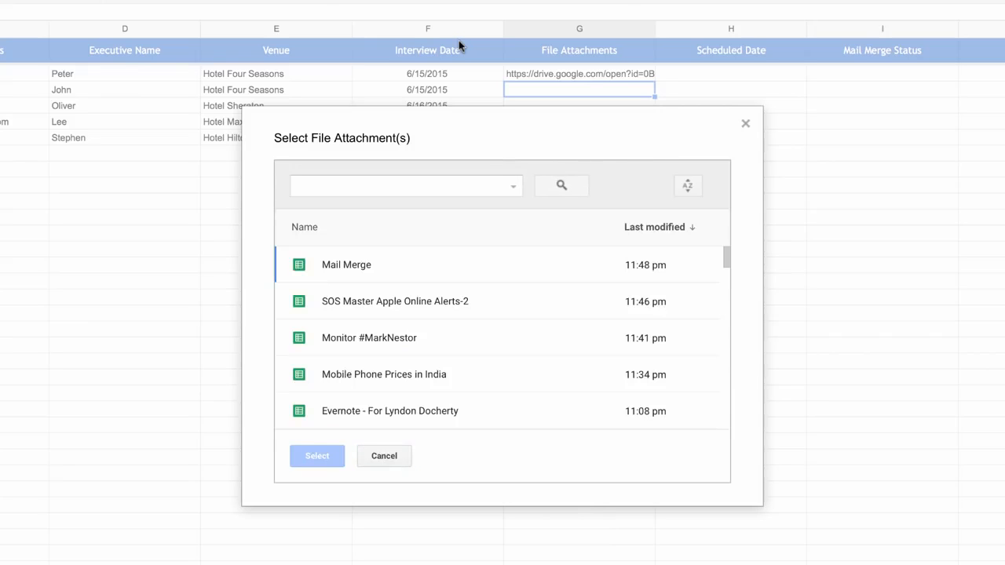
{"action": "left_click", "coordinate": [512, 192]}
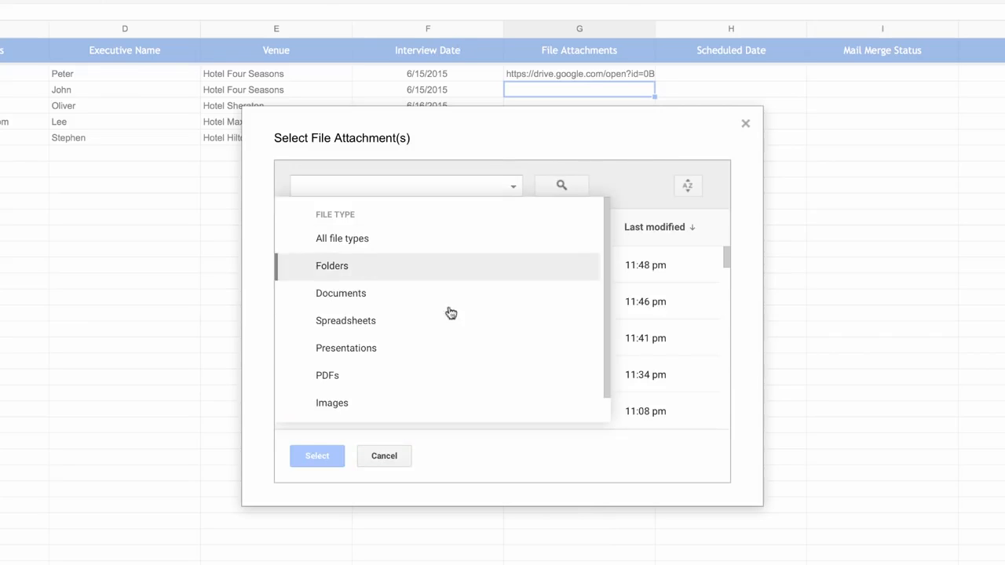
{"action": "left_click", "coordinate": [421, 379]}
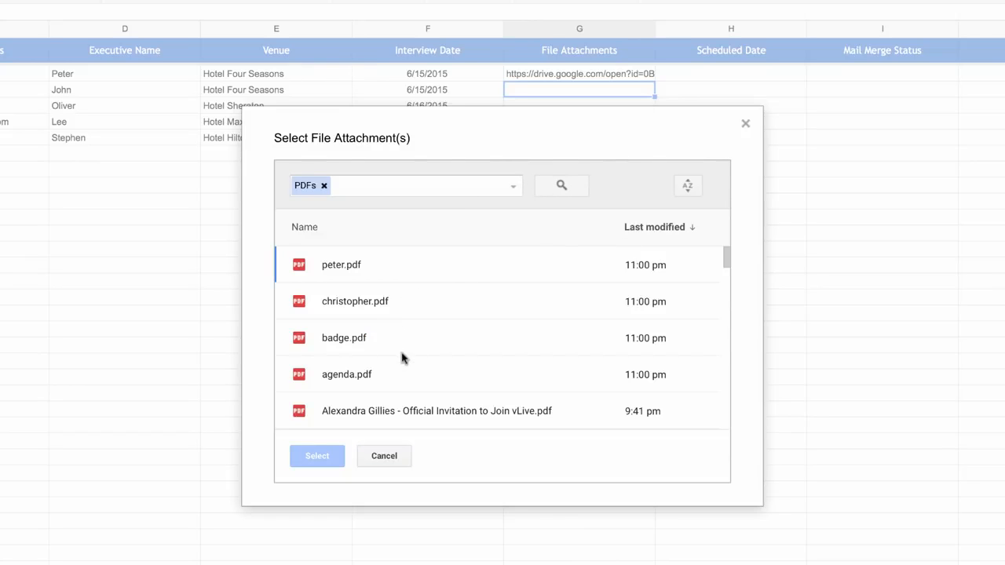
{"action": "left_click", "coordinate": [429, 338]}
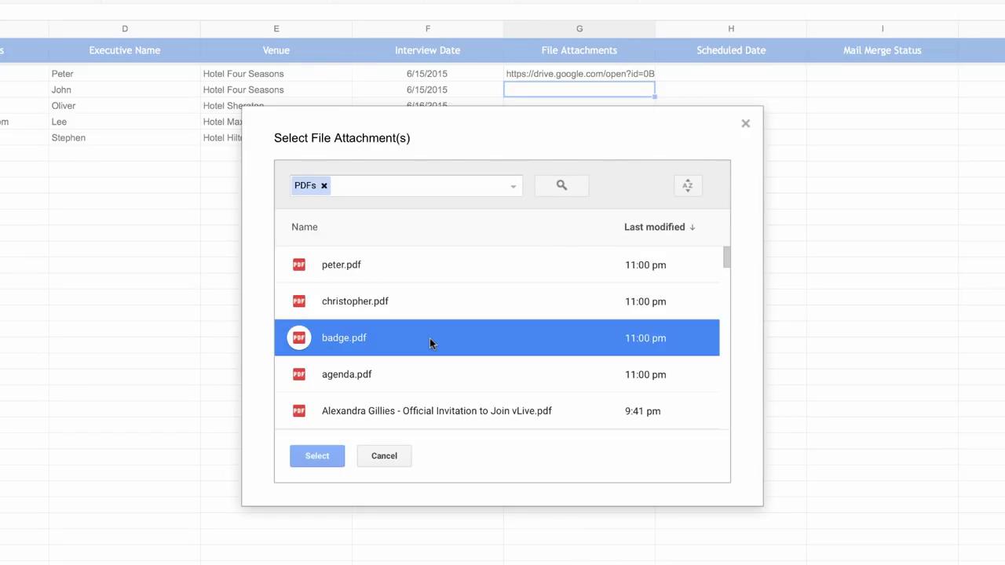
{"action": "left_click", "coordinate": [395, 375]}
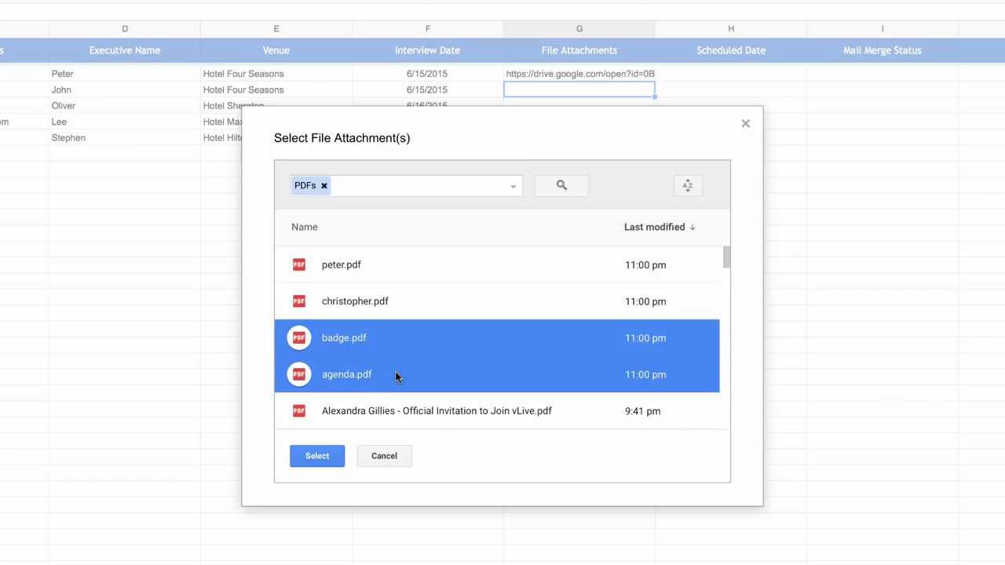
{"action": "left_click", "coordinate": [327, 455]}
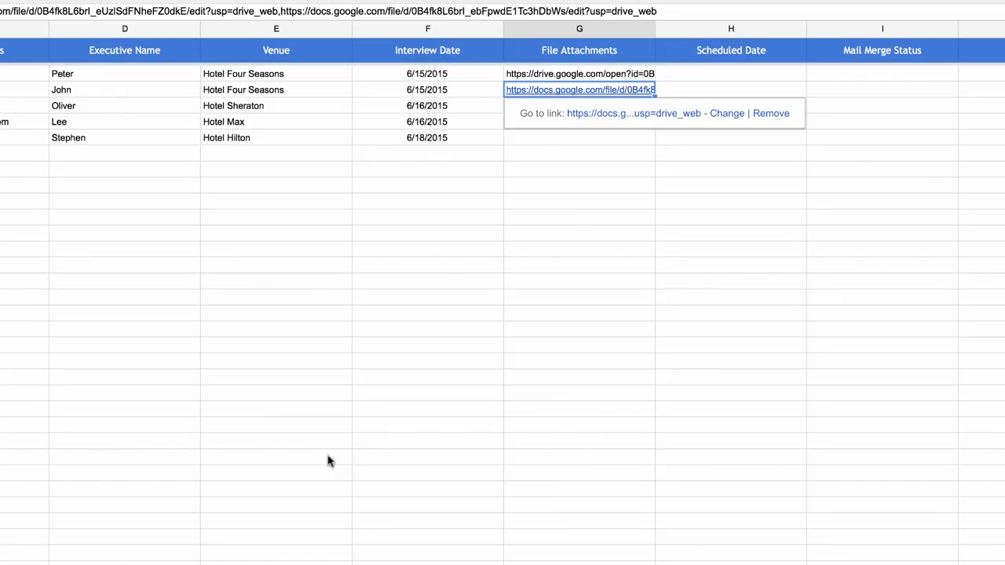
Attach the first listed image file to the Hotel Hilton row's File Attachments cell with Add File Attachments, filtering to Images
{"action": "left_click", "coordinate": [578, 138]}
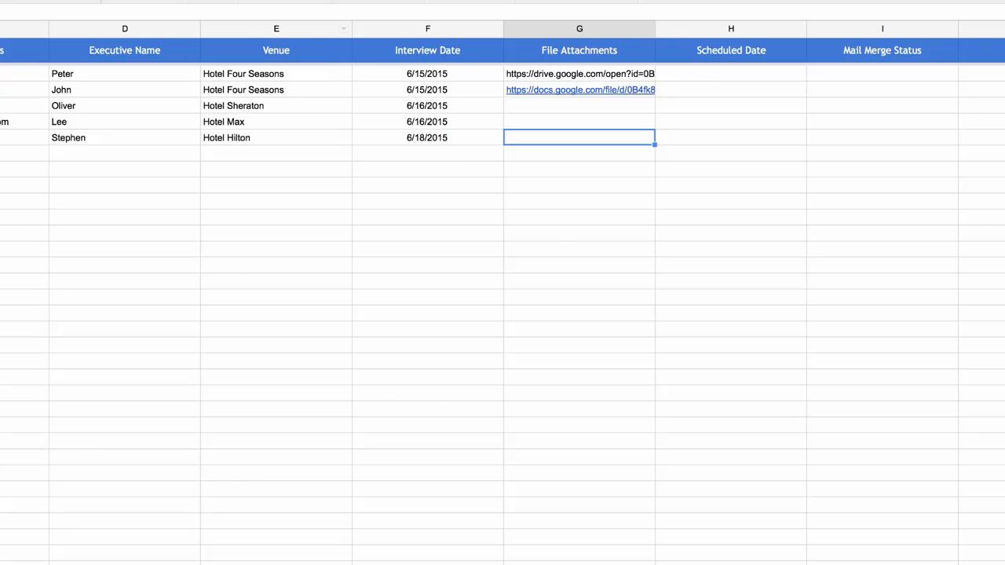
{"action": "left_click", "coordinate": [163, 1]}
{"action": "mouse_move", "coordinate": [227, 1]}
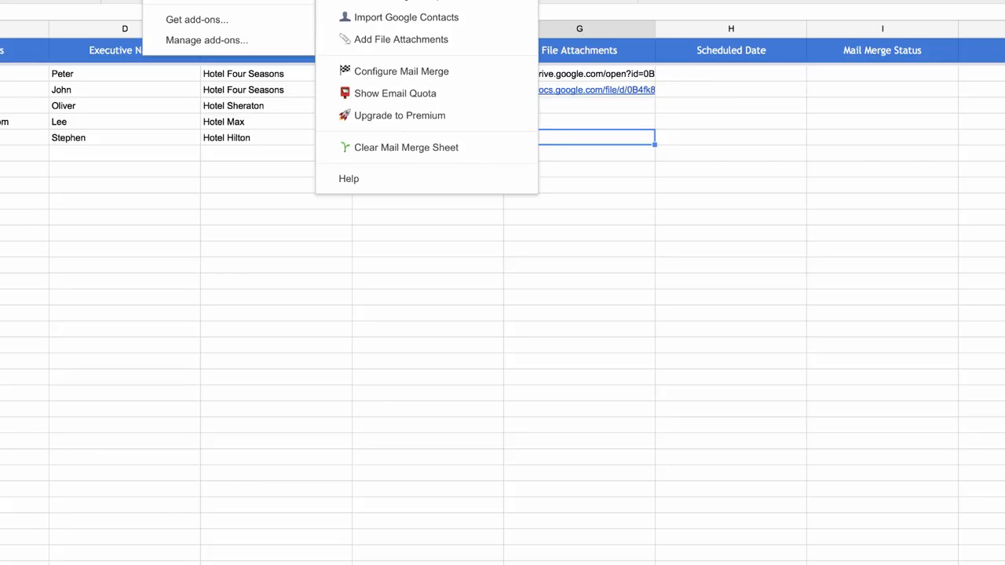
{"action": "left_click", "coordinate": [433, 39]}
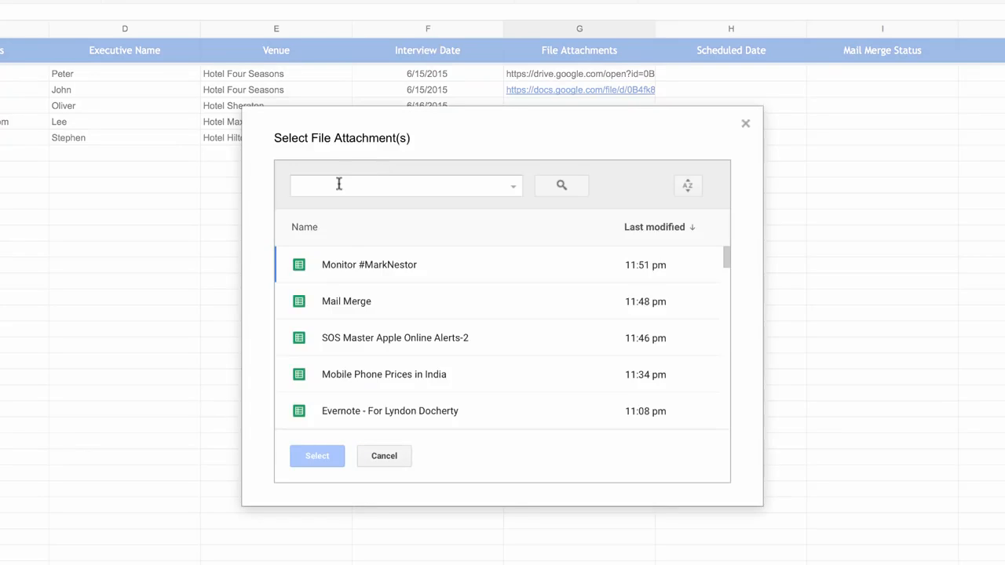
{"action": "left_click", "coordinate": [514, 187]}
{"action": "left_click", "coordinate": [455, 384]}
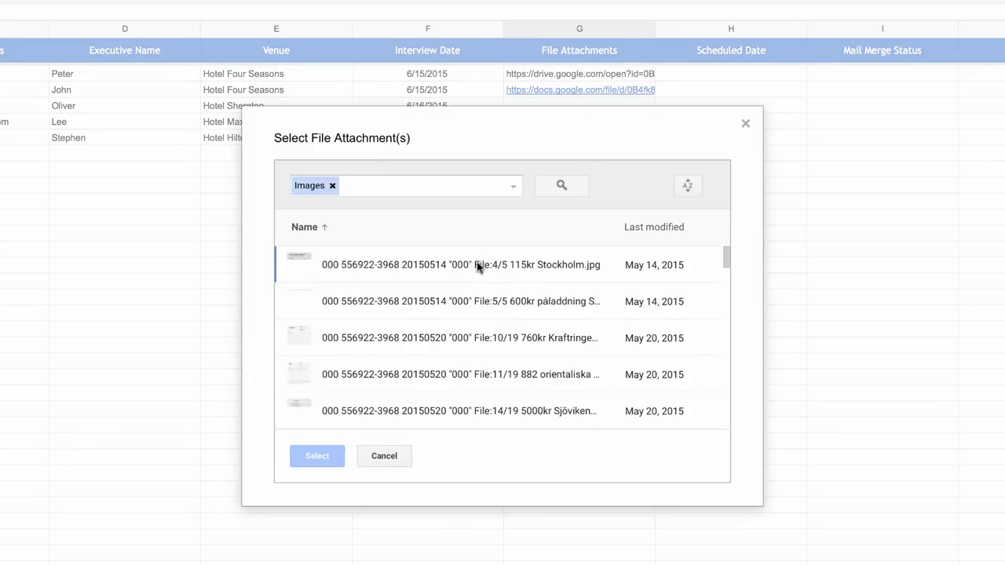
{"action": "left_click", "coordinate": [477, 265]}
{"action": "left_click", "coordinate": [331, 449]}
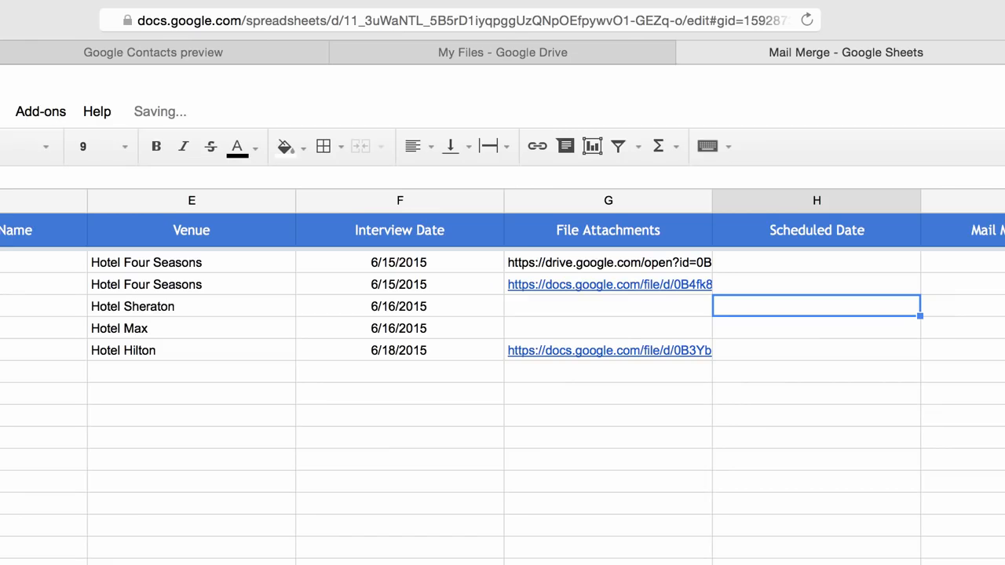
Enter 6/16/2015 10 AM as the Scheduled Date for the Hotel Sheraton row
{"action": "key", "text": "Down"}
{"action": "key", "text": "Down"}
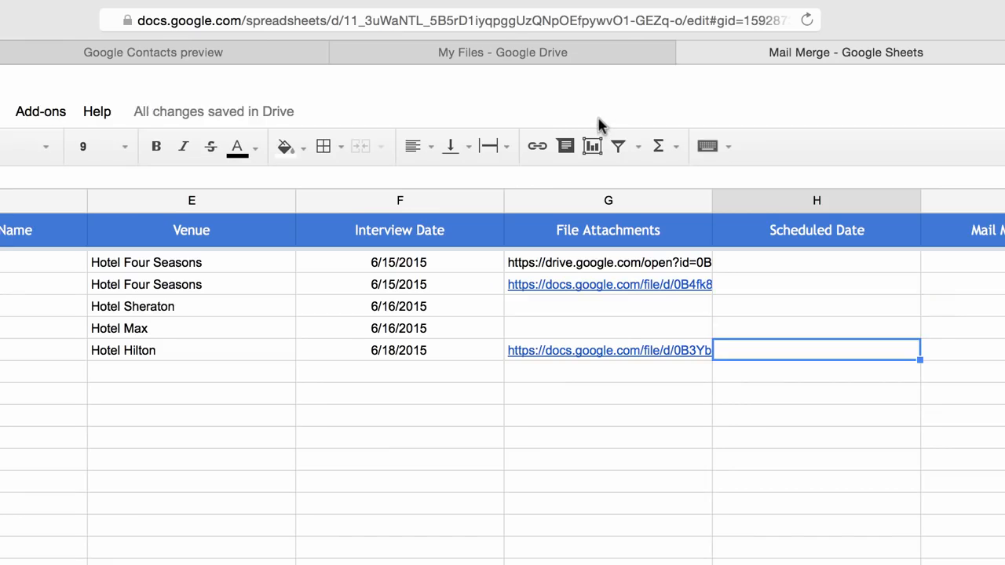
{"action": "key", "text": "Up"}
{"action": "key", "text": "Up"}
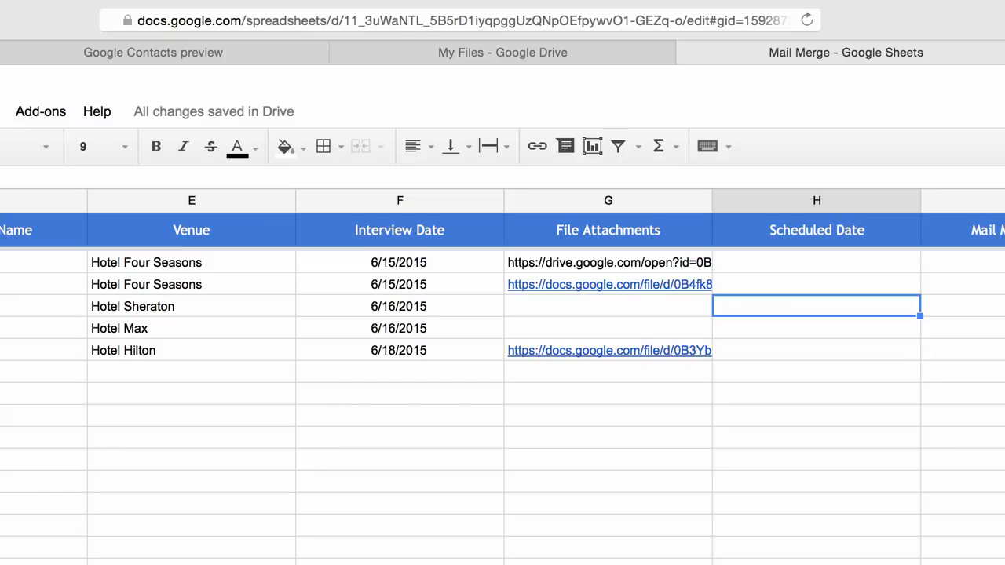
{"action": "type", "text": "6/16/20"}
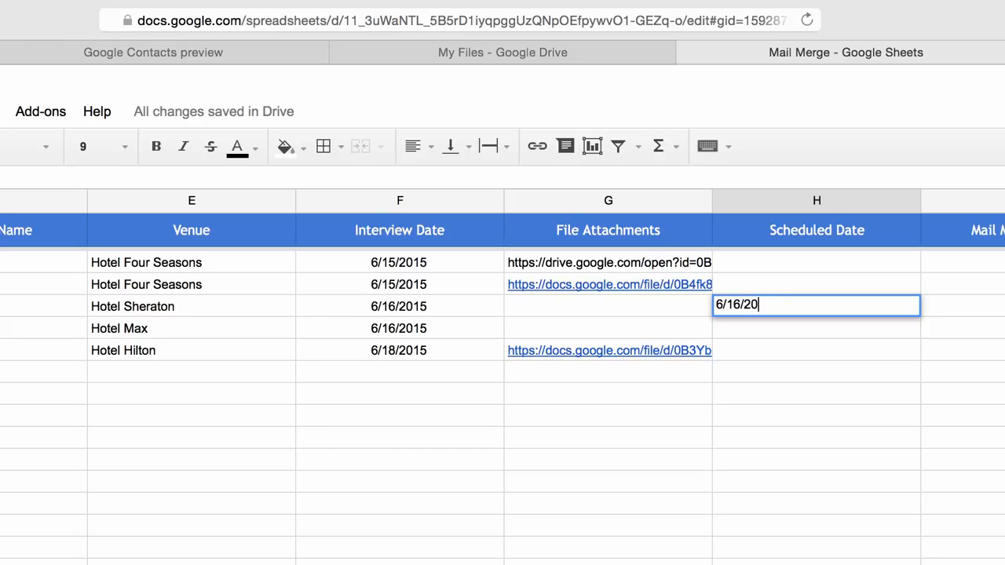
{"action": "type", "text": "15 10 AM"}
{"action": "key", "text": "Return"}
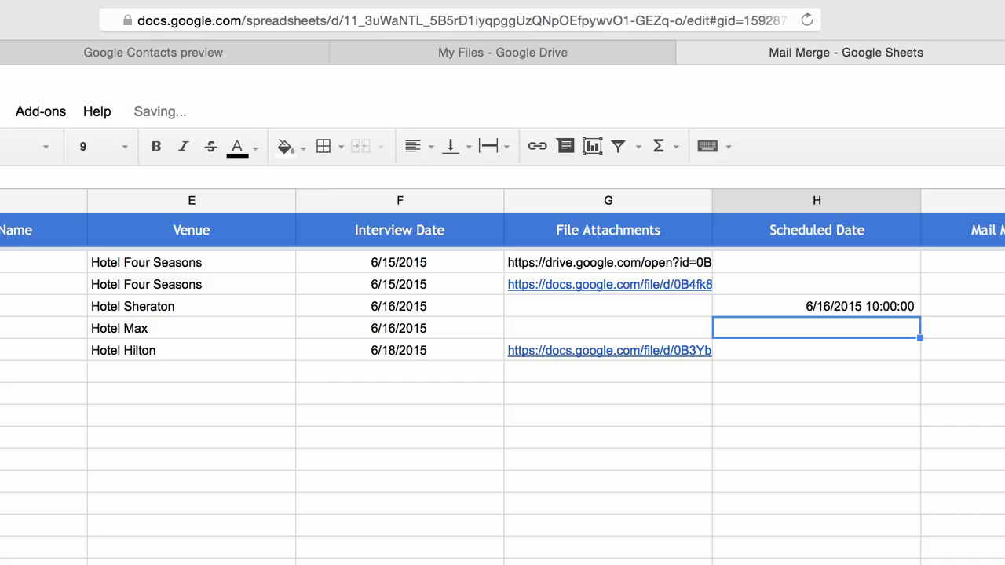
Enter 6/17/2015 11 AM as the Scheduled Date for the Hotel Hilton row
{"action": "key", "text": "Down"}
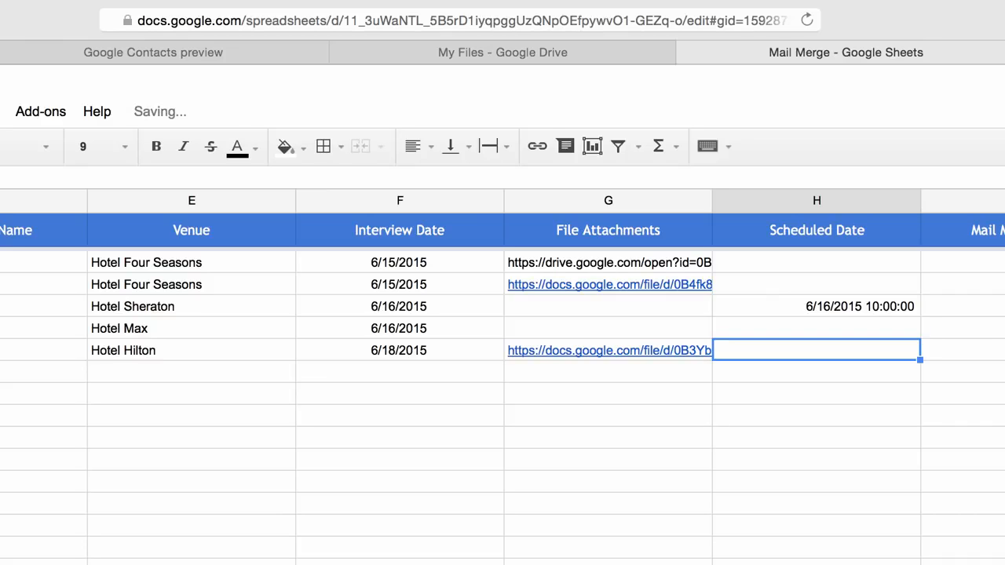
{"action": "type", "text": "6/17/2015"}
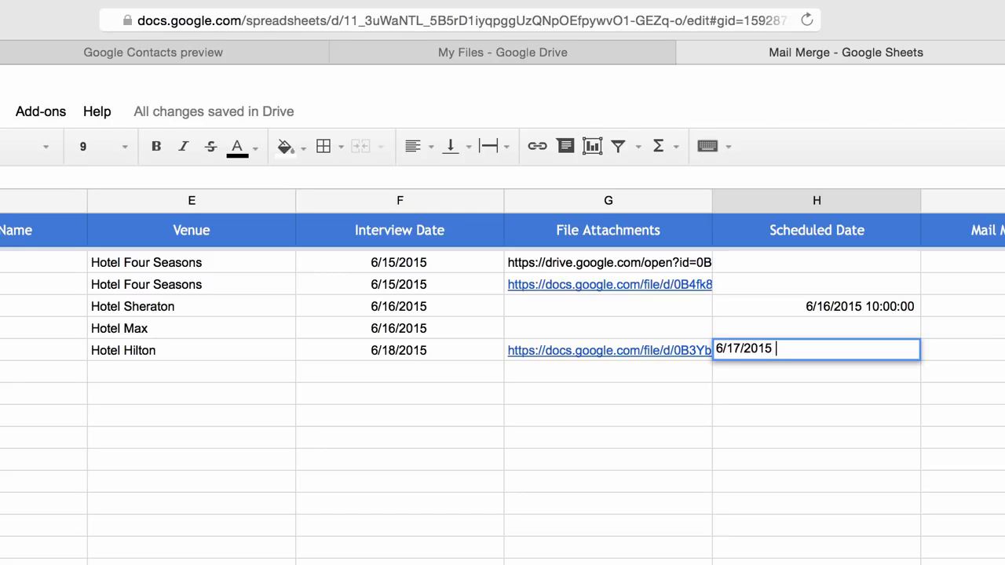
{"action": "type", "text": " 11 AM"}
{"action": "key", "text": "Return"}
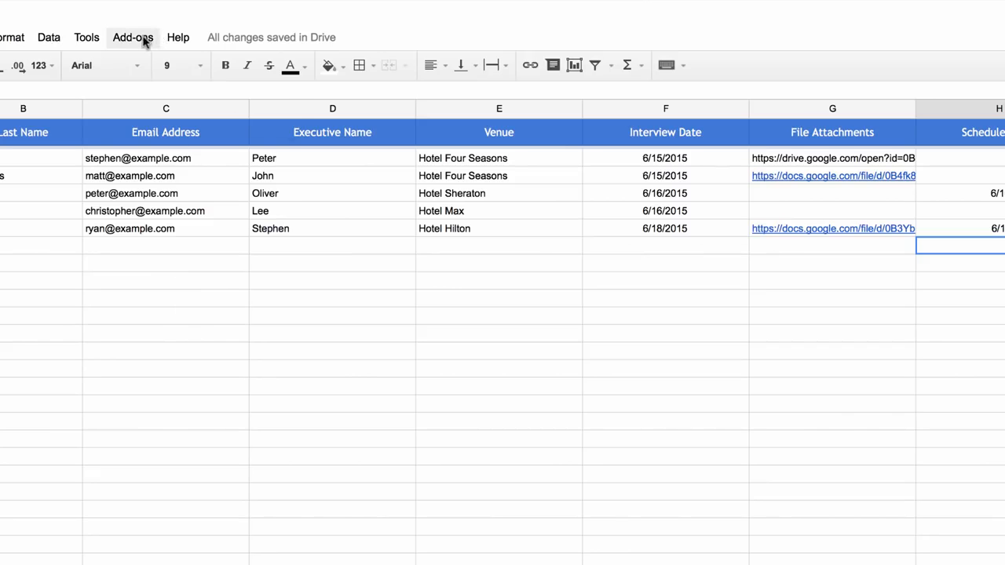
Open the add-on's Configure Mail Merge dialog and check the sender's email address choice
{"action": "left_click", "coordinate": [54, 116]}
{"action": "mouse_move", "coordinate": [207, 71]}
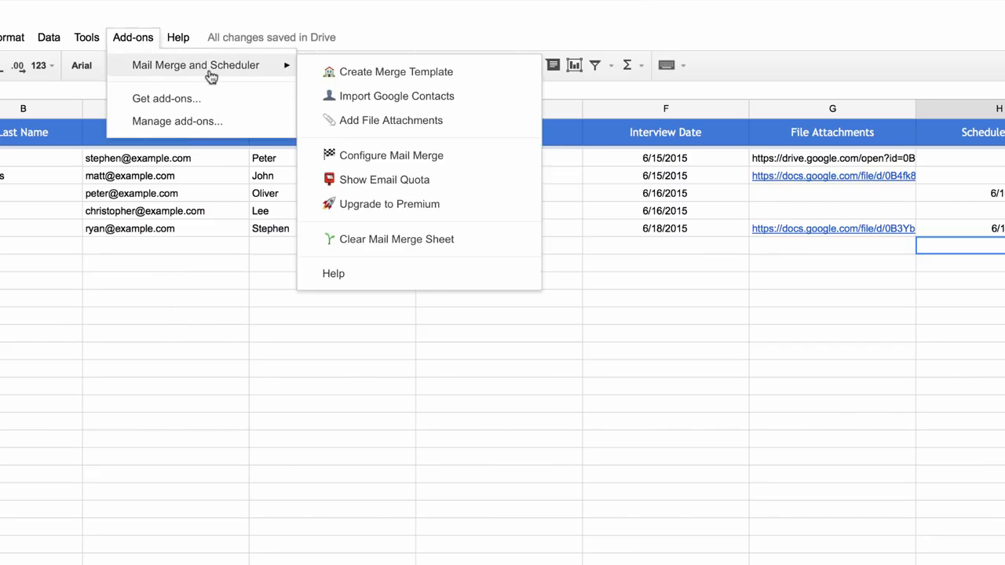
{"action": "left_click", "coordinate": [430, 153]}
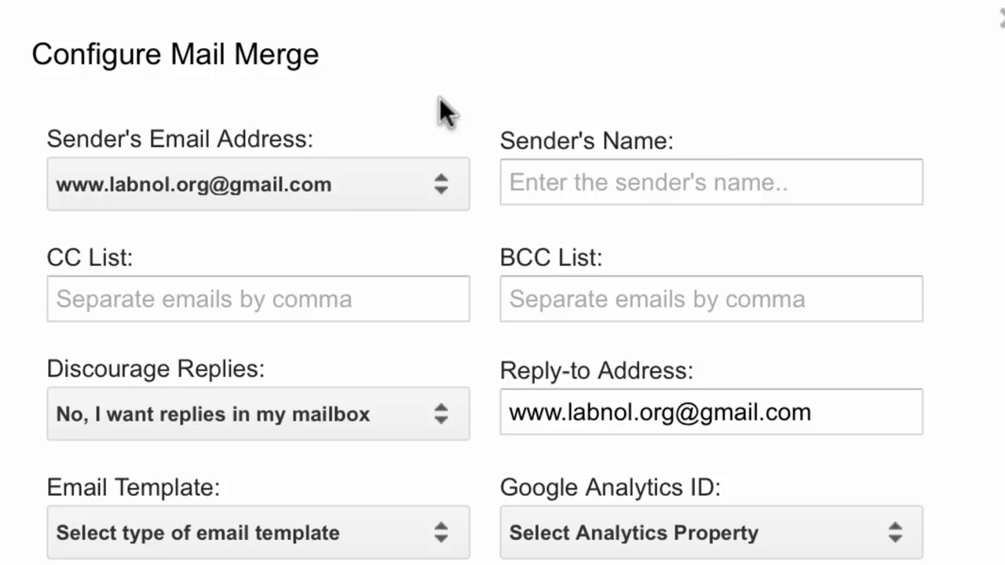
{"action": "left_click", "coordinate": [420, 176]}
{"action": "left_click", "coordinate": [531, 67]}
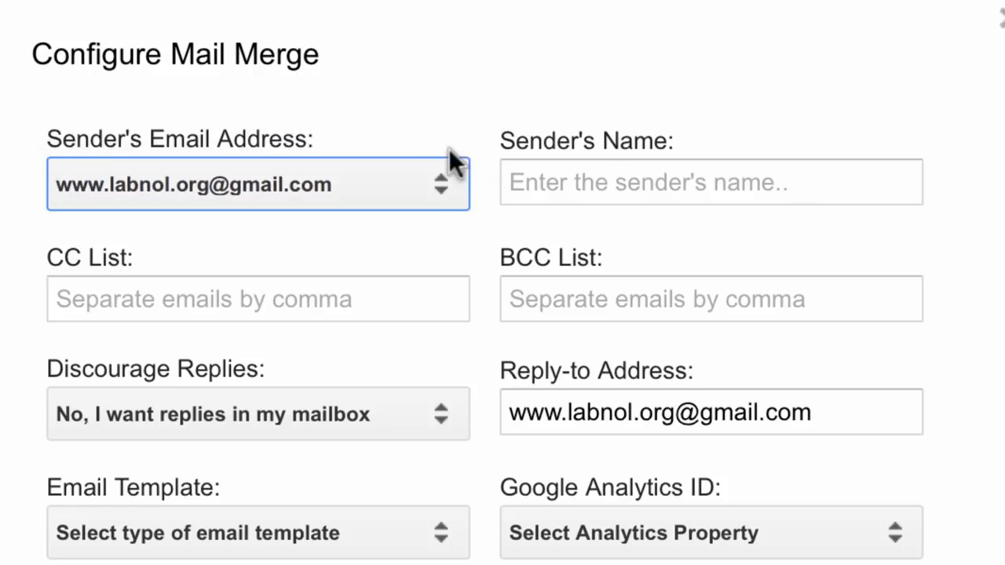
{"action": "left_click", "coordinate": [426, 184]}
{"action": "left_click", "coordinate": [423, 177]}
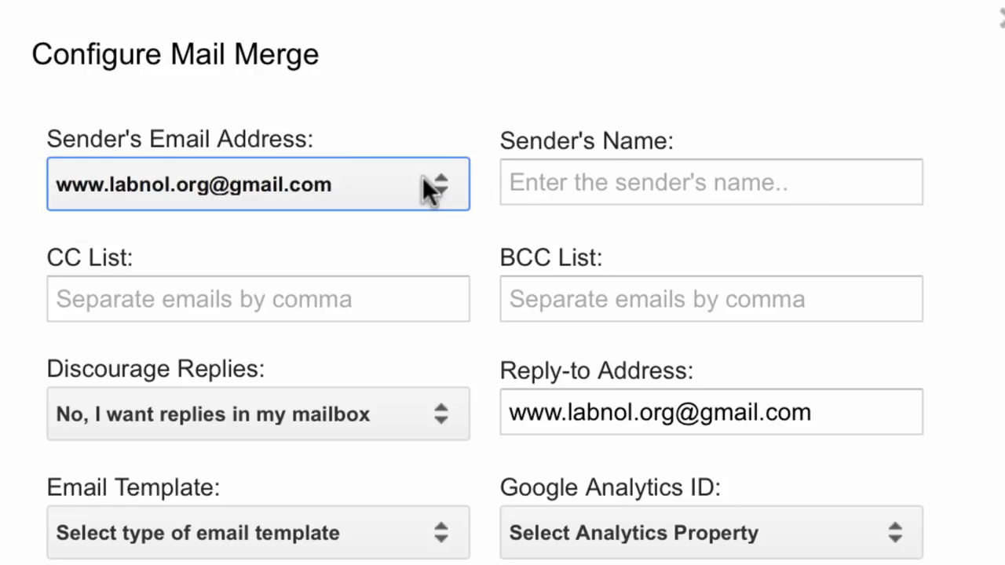
Enter the sender's full name in the Sender's Name field
{"action": "left_click", "coordinate": [685, 178]}
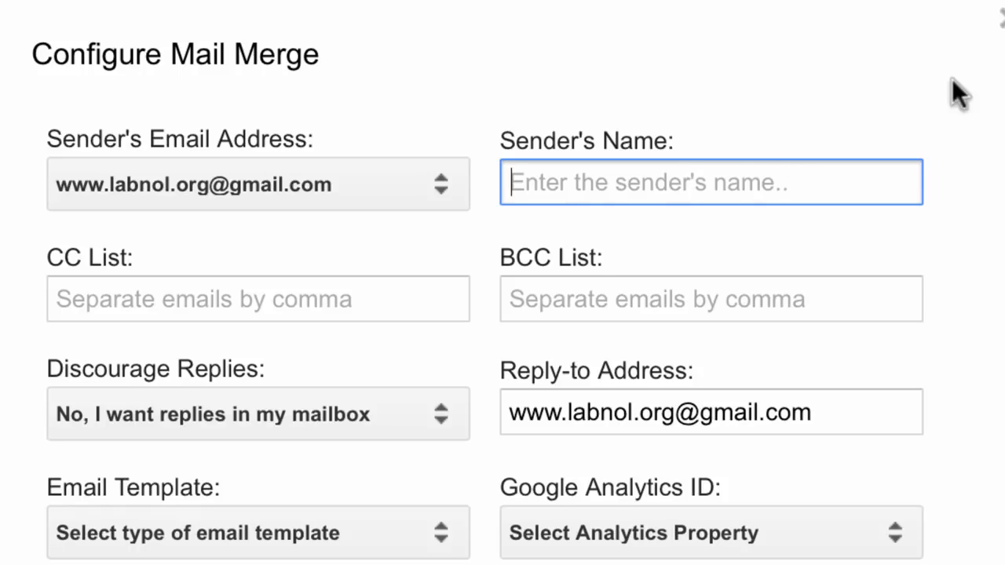
{"action": "type", "text": "Amit Agarwal"}
{"action": "left_click", "coordinate": [348, 263]}
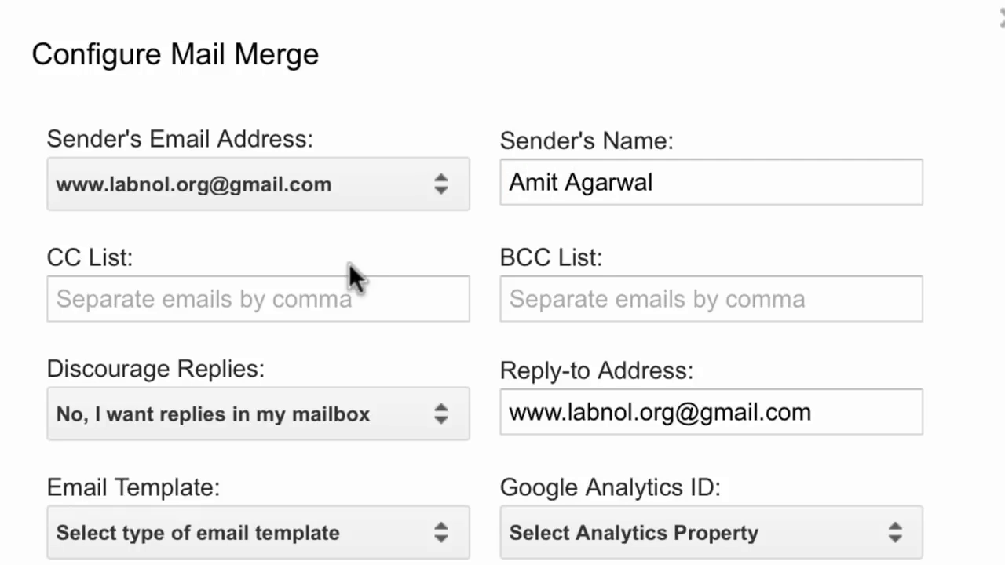
{"action": "left_click", "coordinate": [343, 308]}
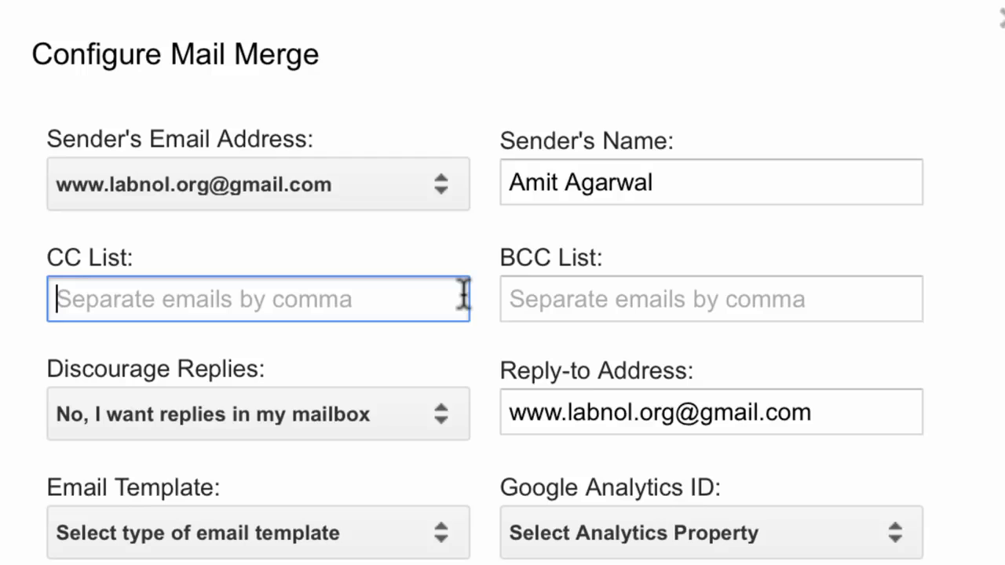
{"action": "left_click", "coordinate": [662, 284]}
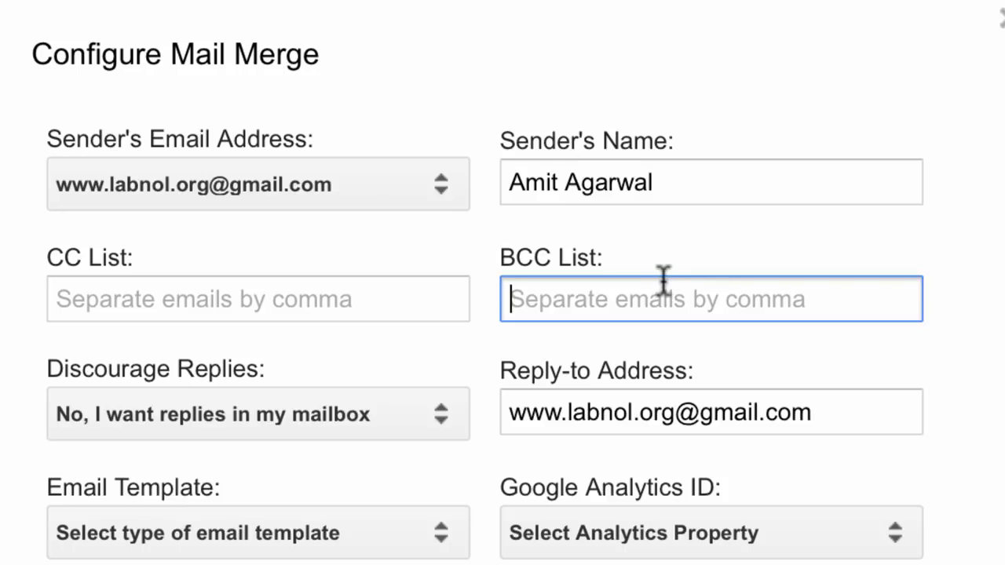
{"action": "left_click", "coordinate": [300, 342]}
{"action": "scroll", "coordinate": [287, 352], "scroll_direction": "down", "scroll_amount": 3}
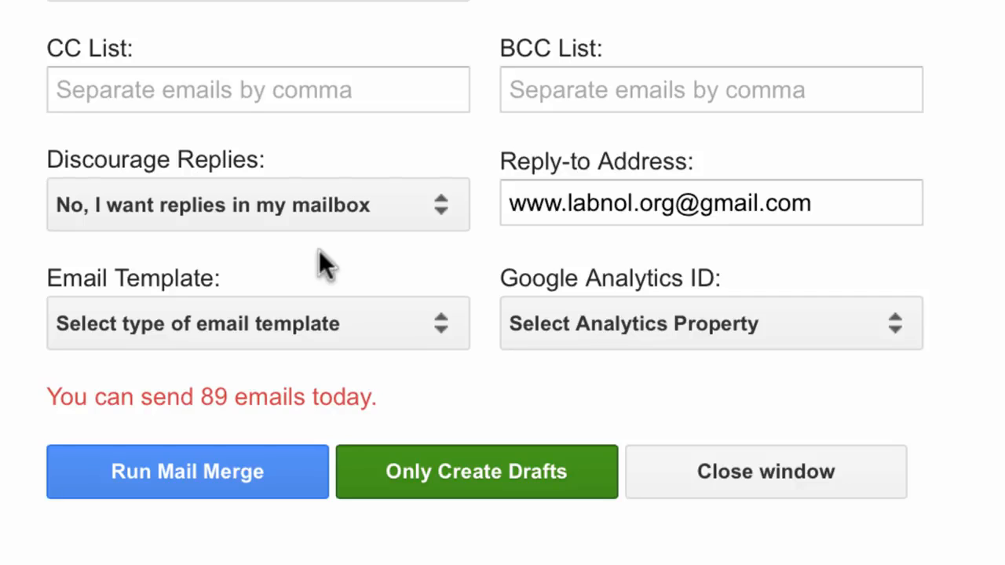
{"action": "left_click", "coordinate": [241, 220]}
Append +mailmerge to the username part of the Reply-to Address, just before the @ sign
{"action": "triple_click", "coordinate": [815, 206]}
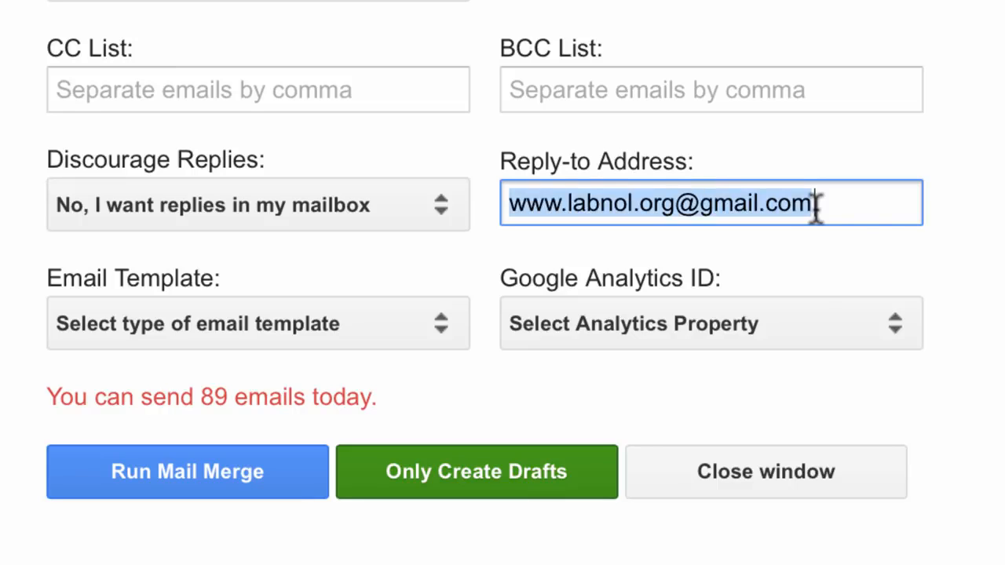
{"action": "left_click", "coordinate": [678, 208]}
{"action": "type", "text": "+"}
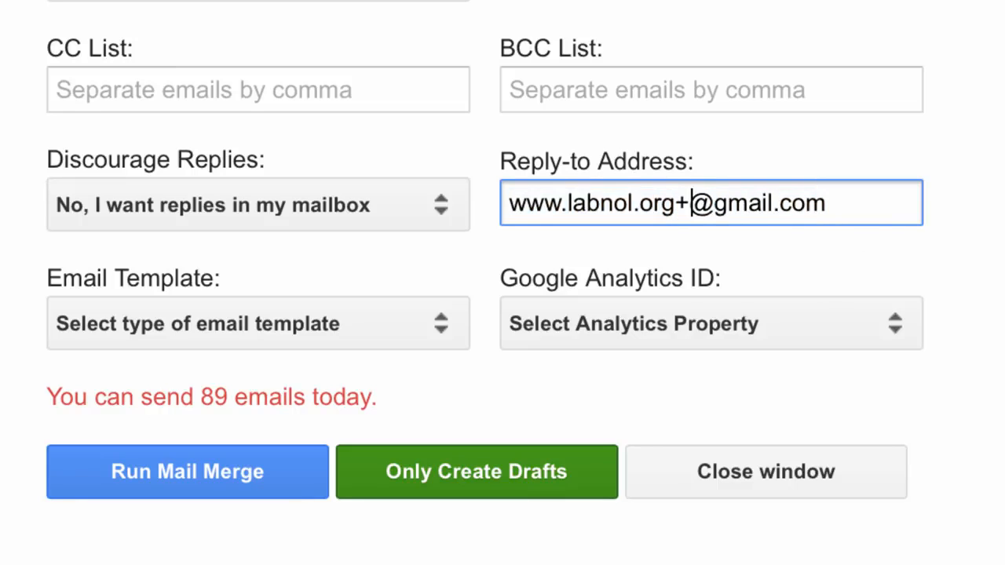
{"action": "type", "text": "mailmerge"}
{"action": "left_click", "coordinate": [703, 232]}
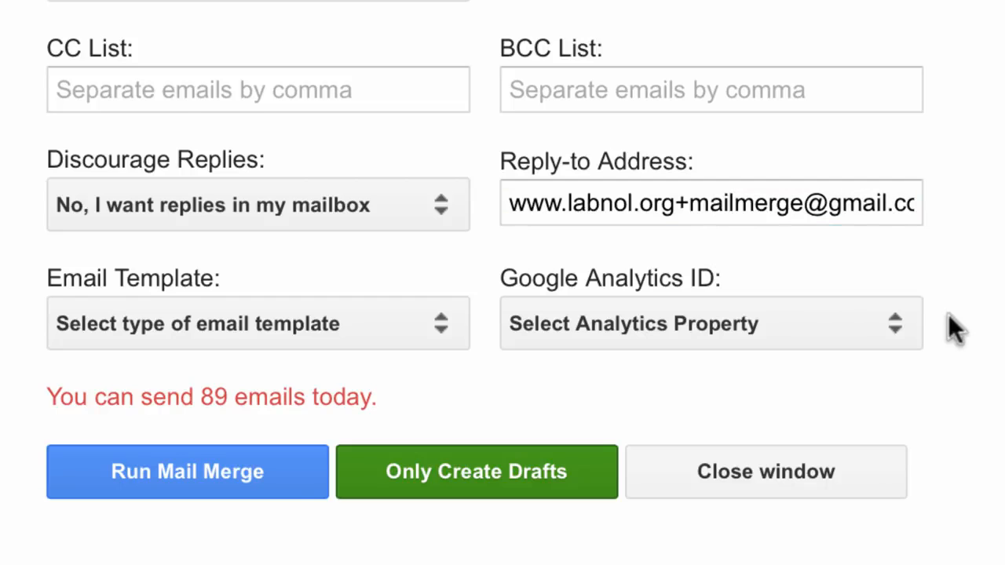
{"action": "left_click", "coordinate": [892, 336]}
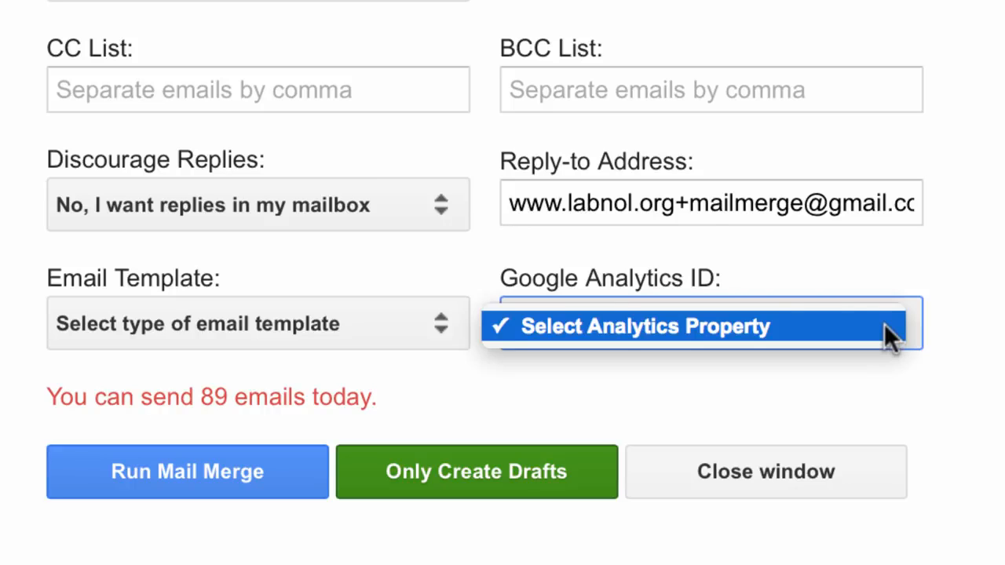
{"action": "left_click", "coordinate": [973, 375]}
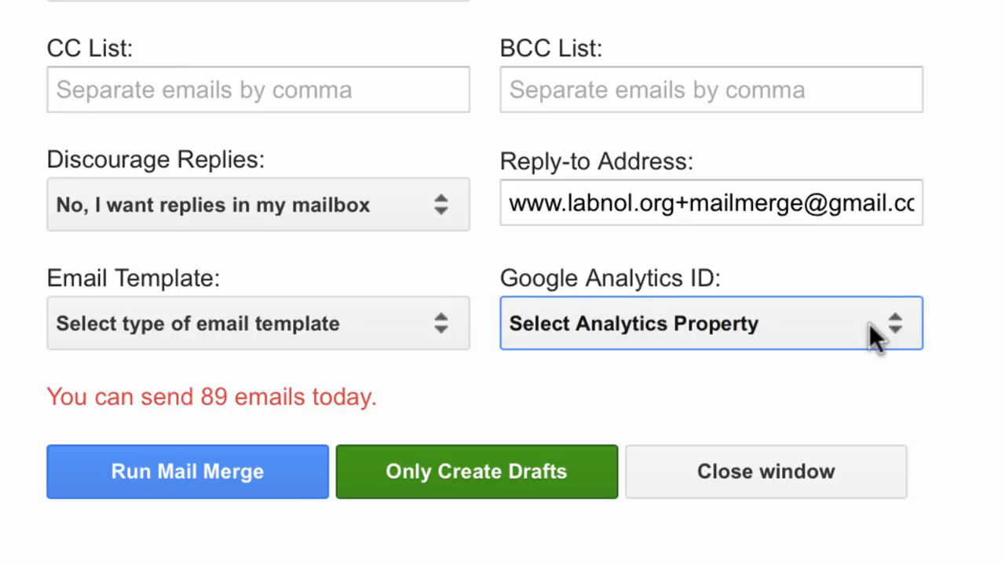
{"action": "left_click", "coordinate": [492, 355]}
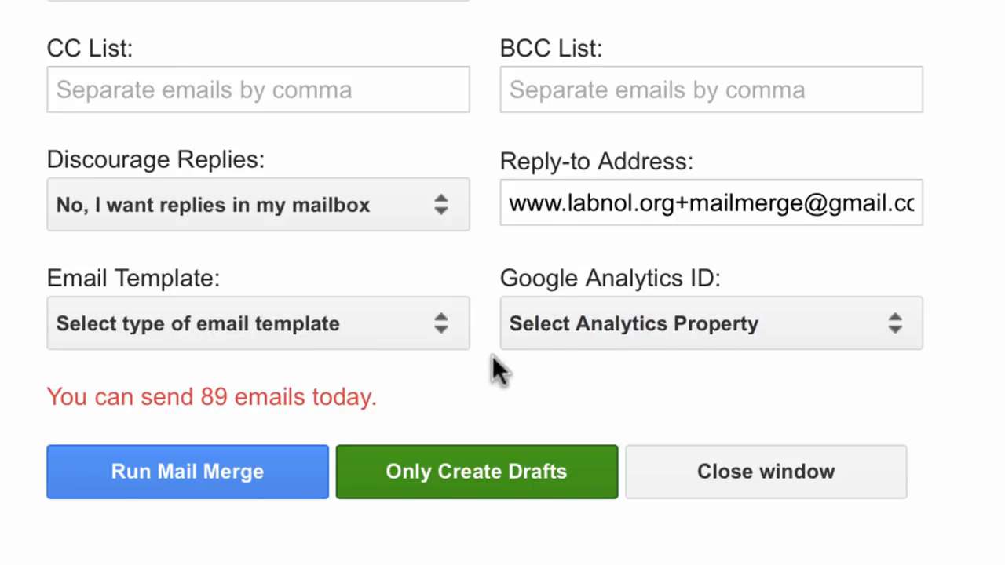
Set the Email Template option to Write your own template in HTML
{"action": "scroll", "coordinate": [492, 346], "scroll_direction": "down", "scroll_amount": 1}
{"action": "scroll", "coordinate": [492, 335], "scroll_direction": "down", "scroll_amount": 3}
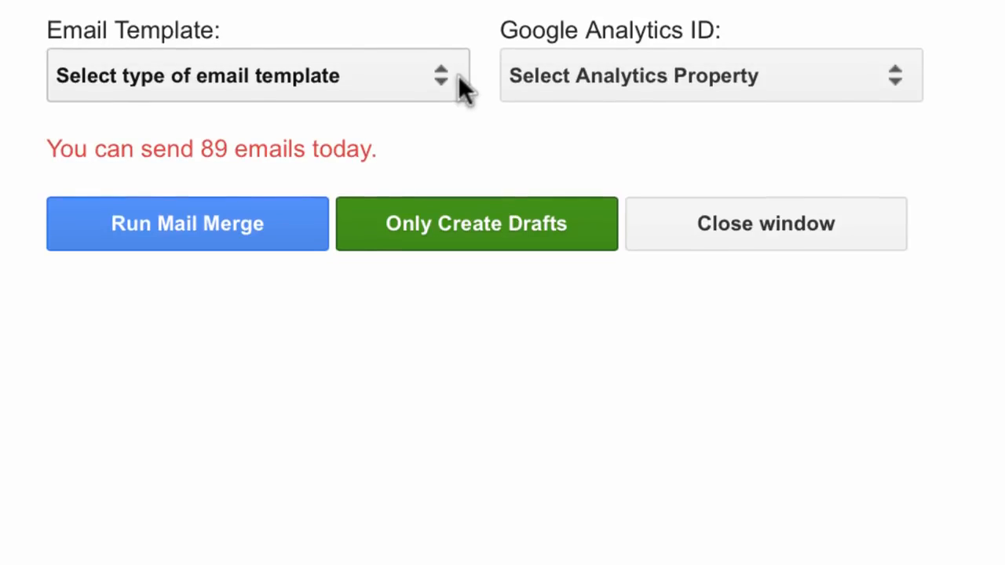
{"action": "left_click", "coordinate": [458, 76]}
{"action": "left_click", "coordinate": [492, 6]}
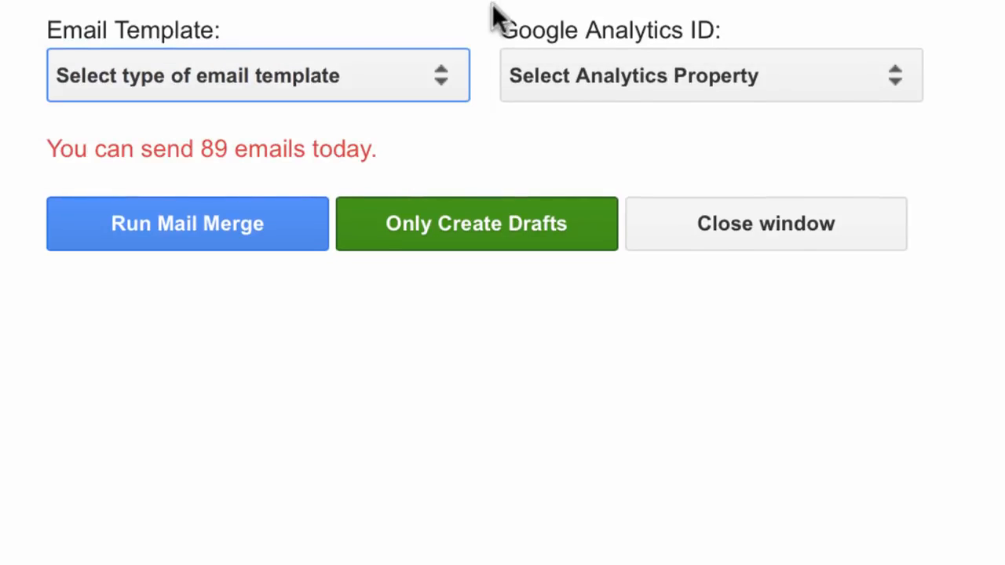
{"action": "left_click", "coordinate": [444, 69]}
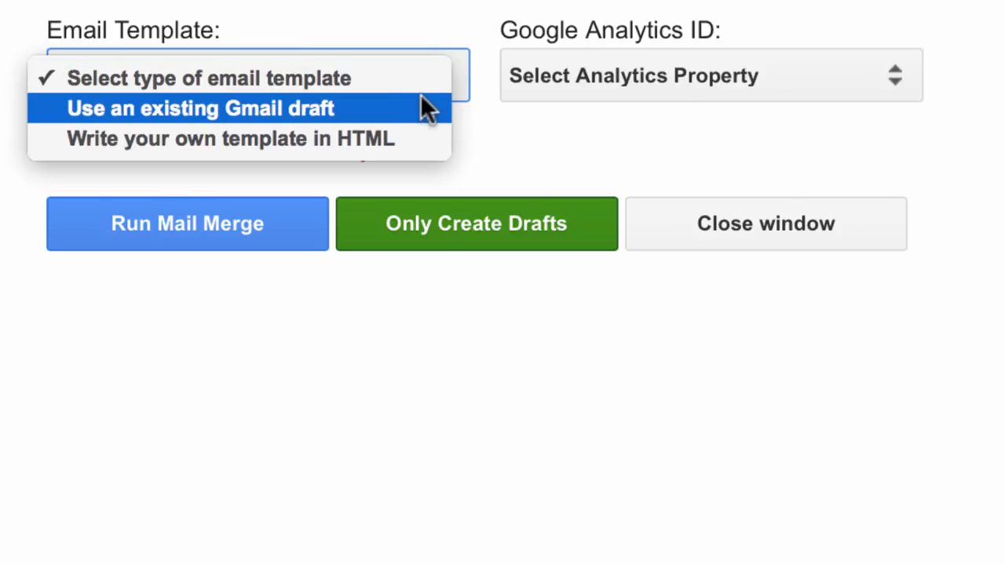
{"action": "left_click", "coordinate": [419, 124]}
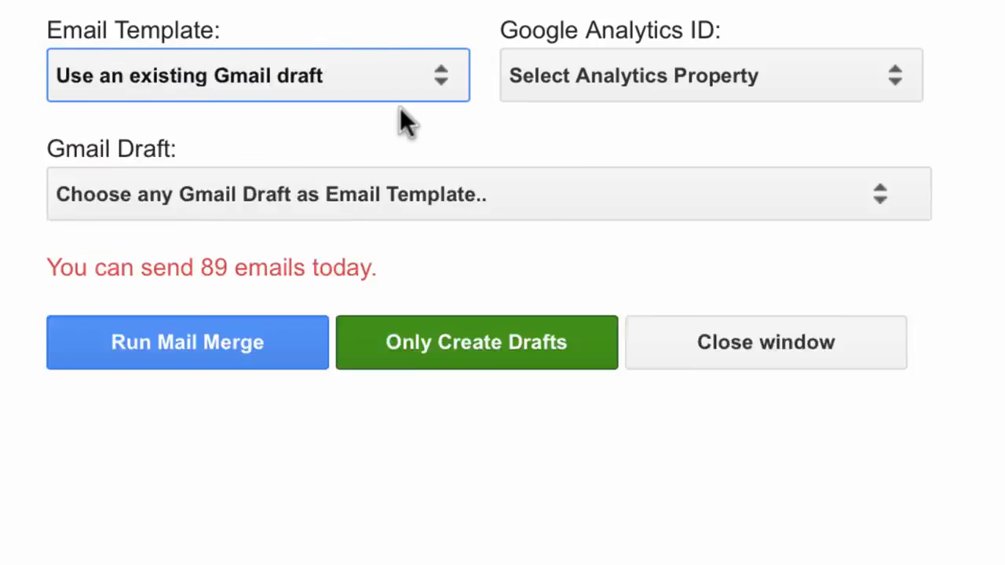
{"action": "left_click", "coordinate": [399, 108]}
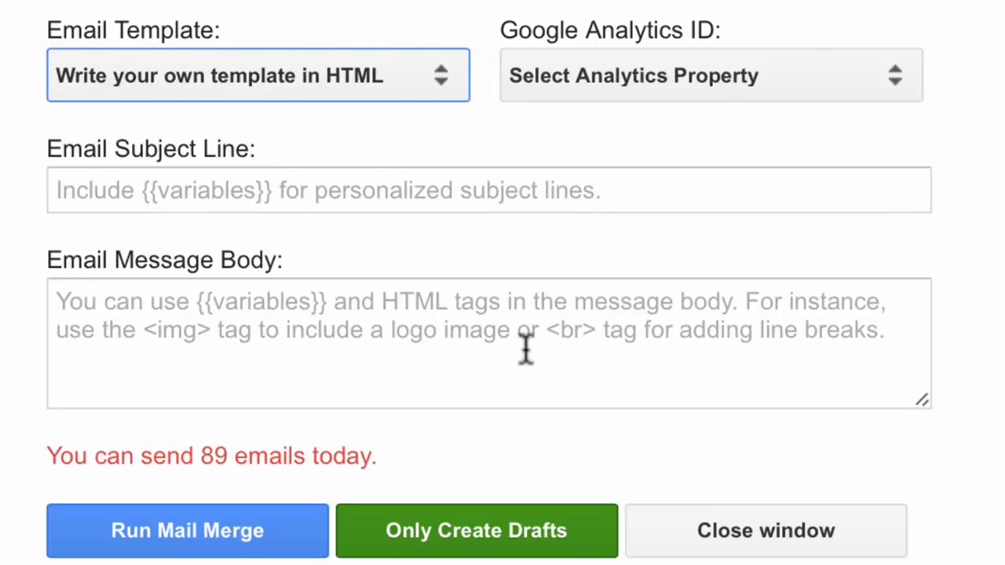
Set the Email Subject Line to {{First Name}}'s meeting with {{Executive Name}}
{"action": "left_click", "coordinate": [348, 192]}
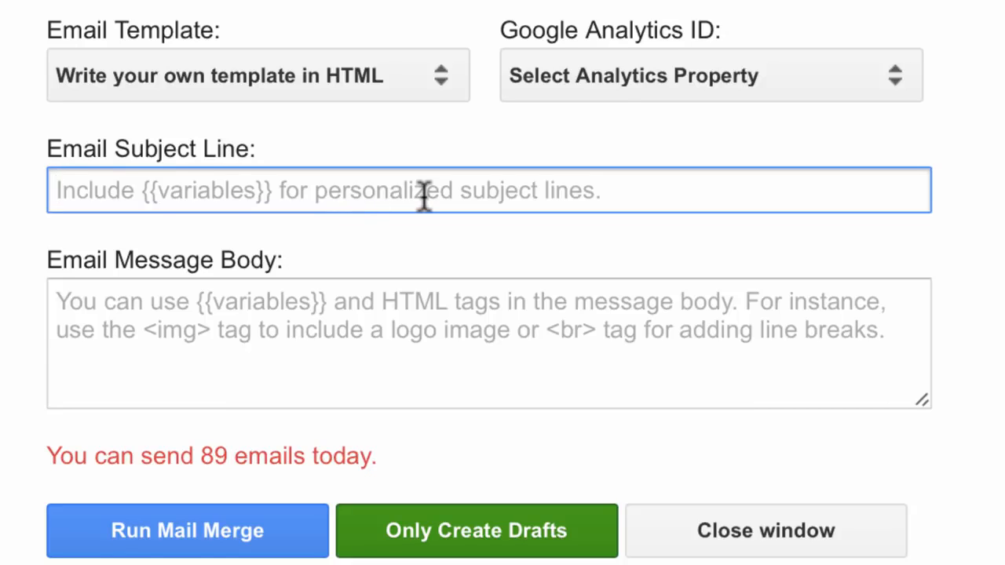
{"action": "type", "text": "{{"}
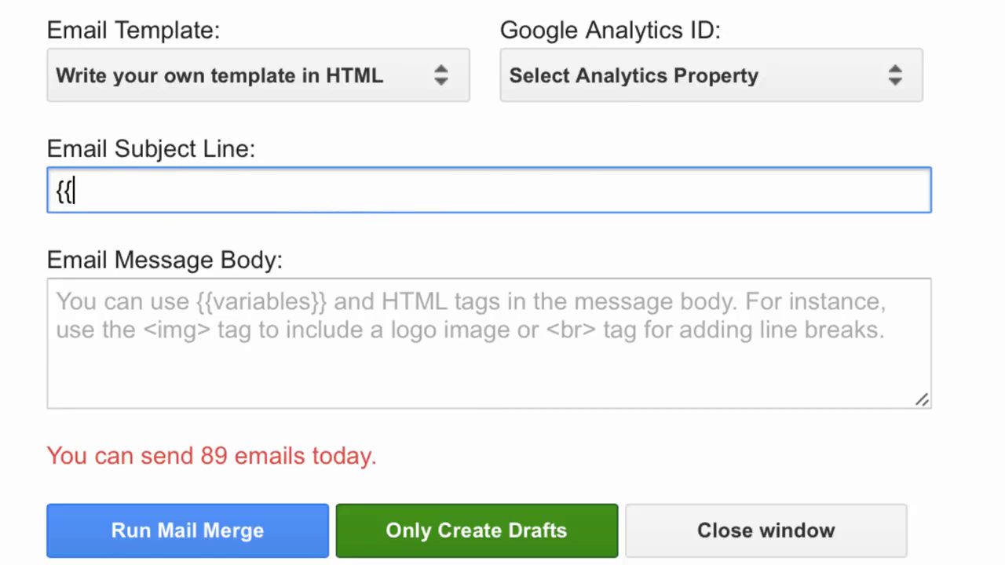
{"action": "type", "text": "First Names}}"}
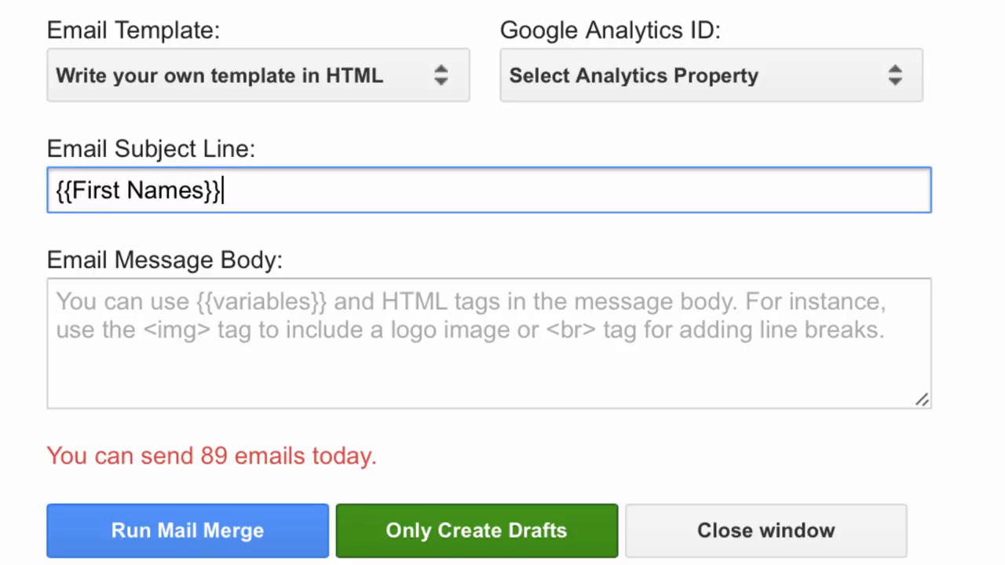
{"action": "key", "text": "BackSpace"}
{"action": "key", "text": "BackSpace"}
{"action": "type", "text": "}}"}
{"action": "key", "text": "Left"}
{"action": "key", "text": "Left"}
{"action": "key", "text": "BackSpace"}
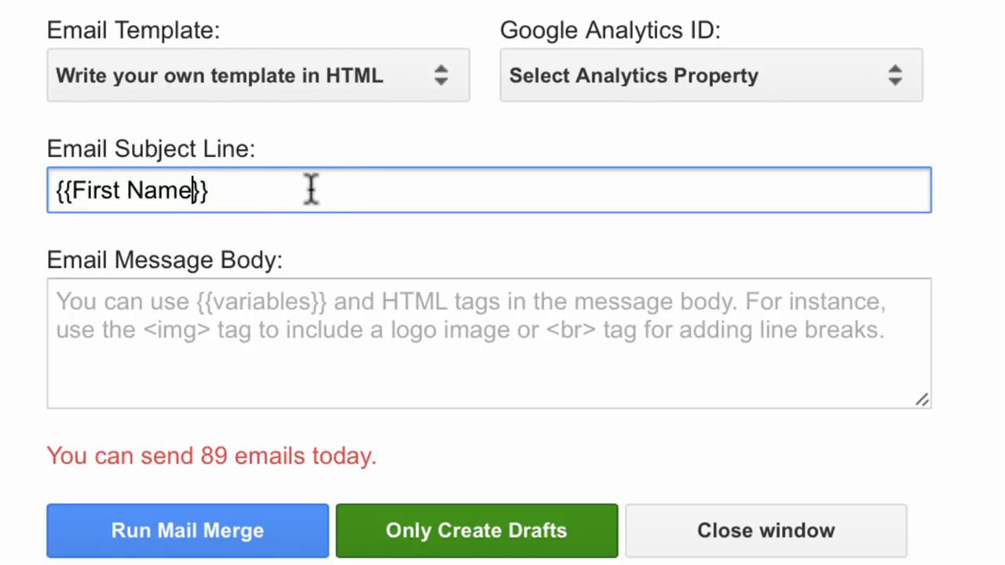
{"action": "key", "text": "Right"}
{"action": "key", "text": "Right"}
{"action": "type", "text": "'s mee"}
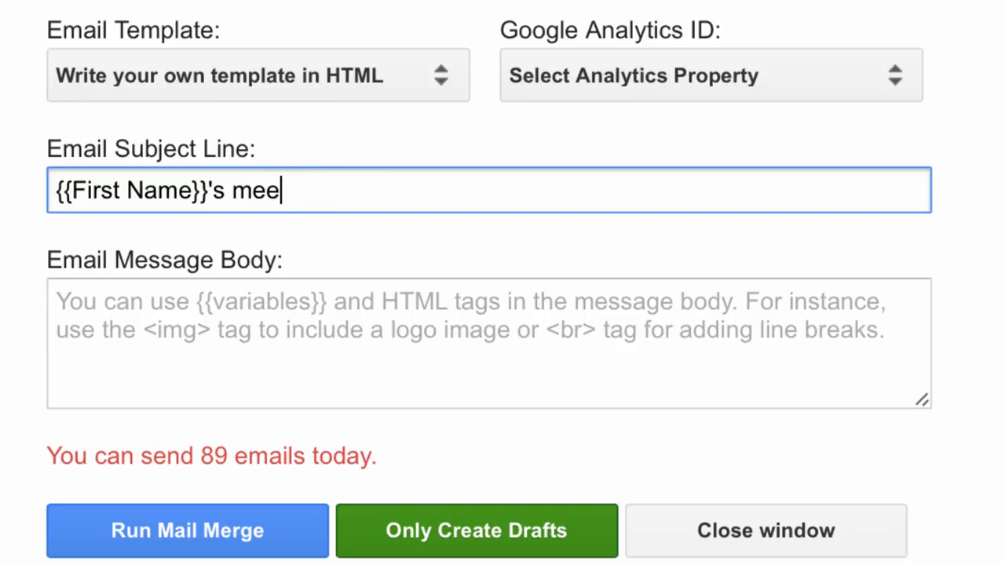
{"action": "type", "text": "ting with {{"}
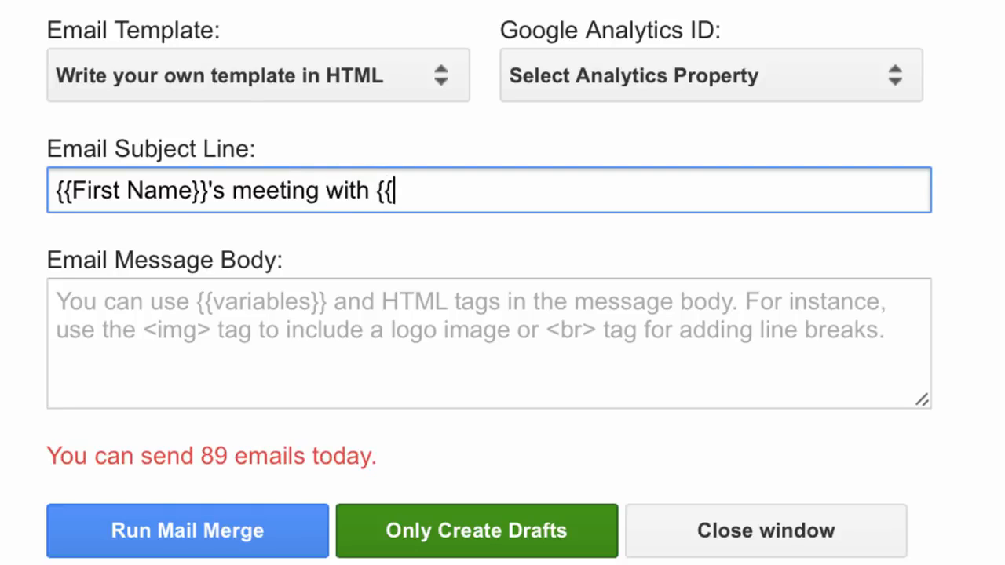
{"action": "type", "text": "Executiv"}
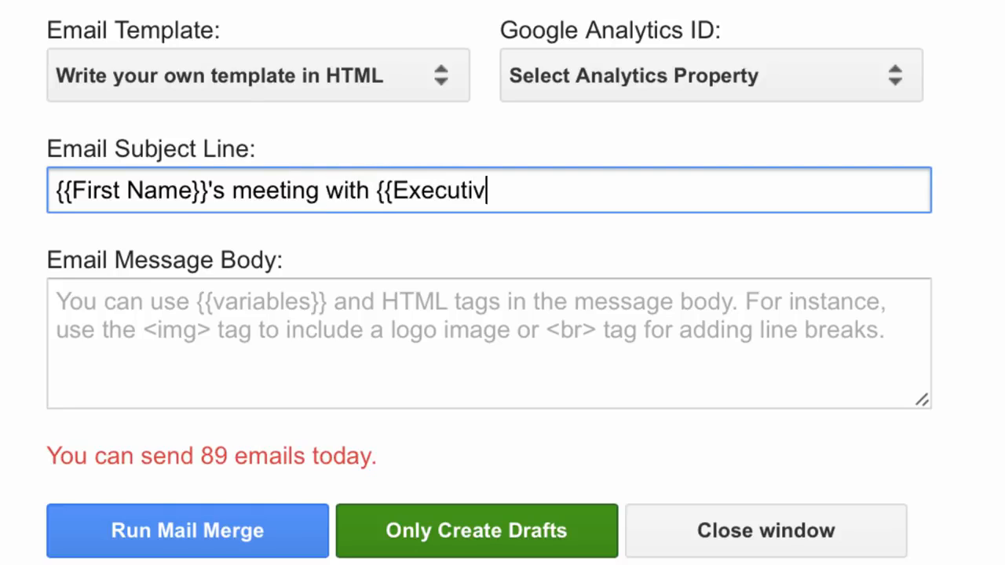
{"action": "type", "text": "e Name}}"}
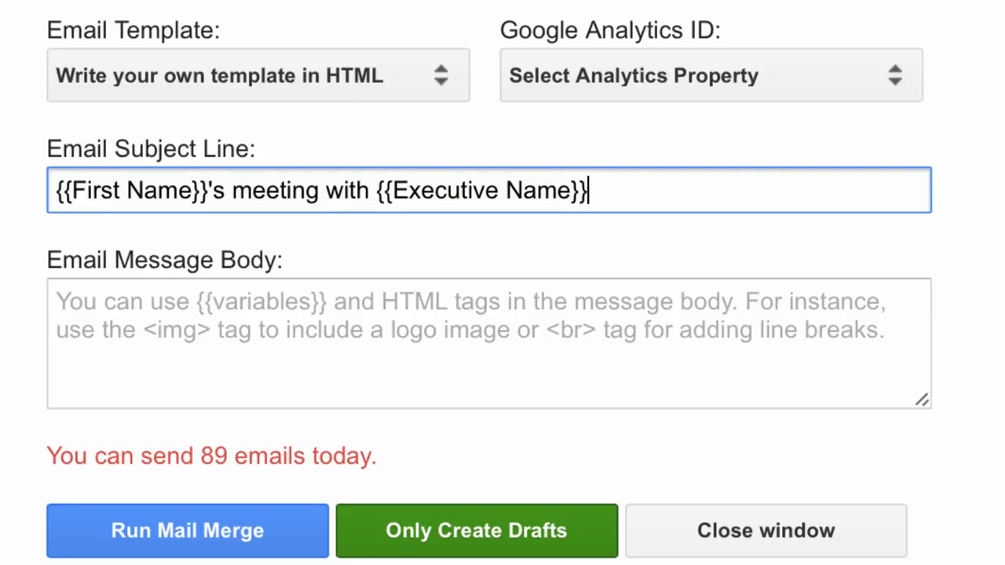
Write the message body: "Dear {{First Name}},", a blank line, and "Your meeting with {{Executive name}} is scheduled for {{Interview Date}} at {{Venue}}. See you!"
{"action": "left_click", "coordinate": [396, 375]}
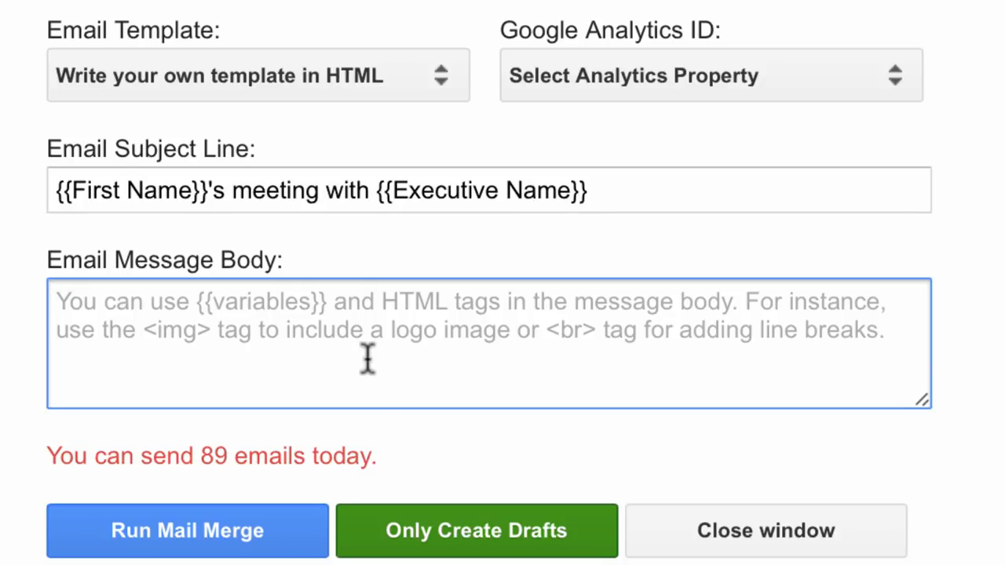
{"action": "type", "text": "Dear {{First Name}},"}
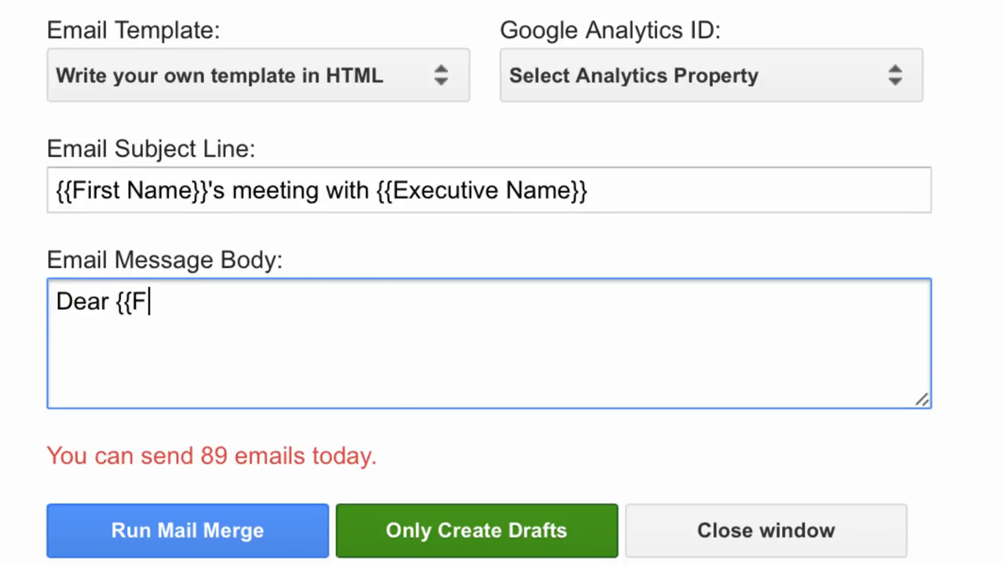
{"action": "key", "text": "Return"}
{"action": "key", "text": "Return"}
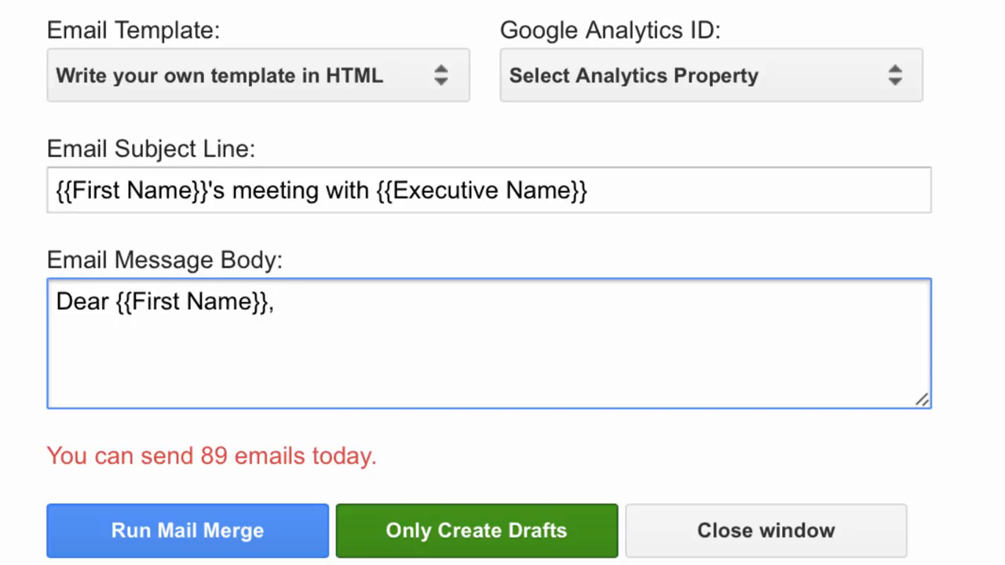
{"action": "type", "text": "Your meeting with "}
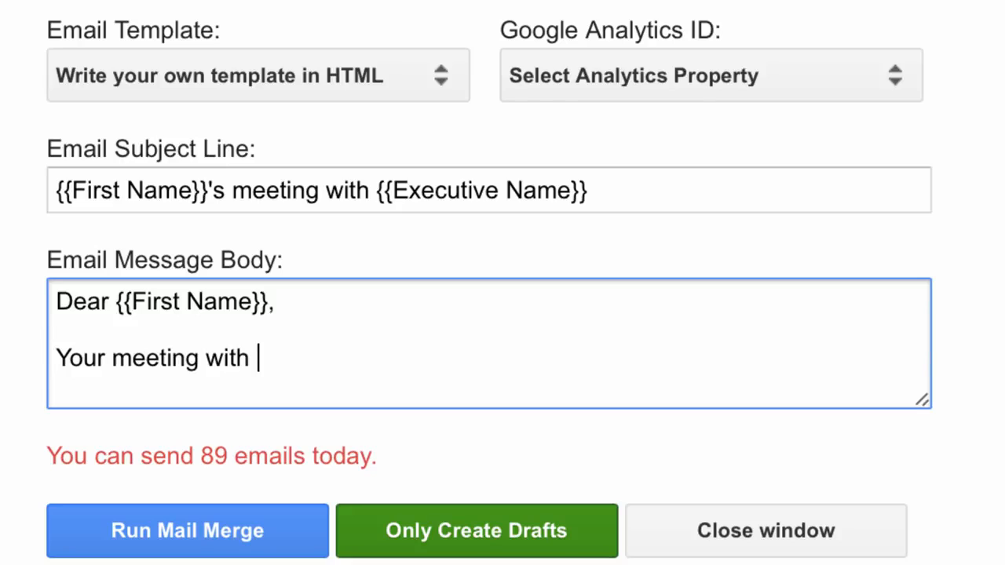
{"action": "type", "text": "{{Executive "}
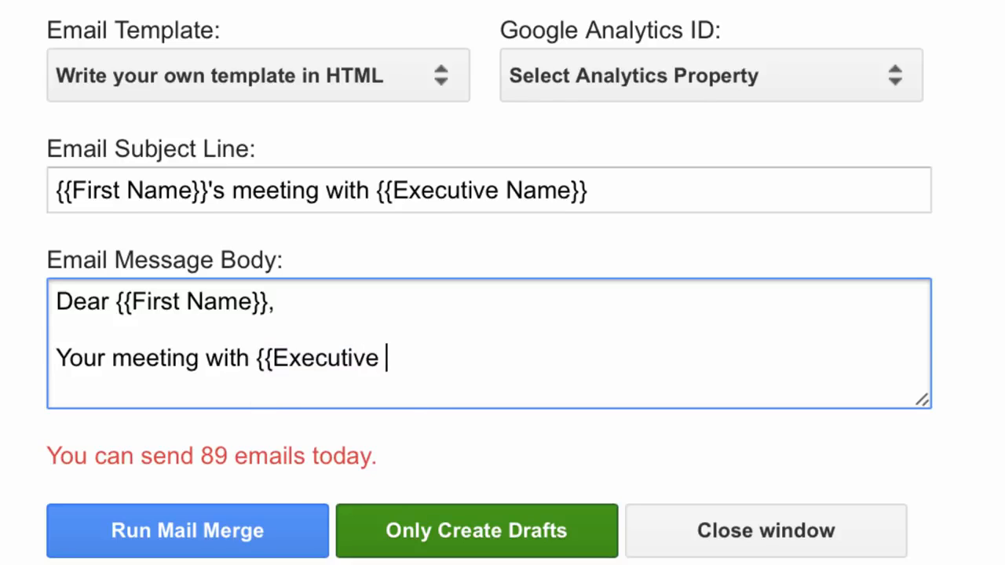
{"action": "type", "text": "name}} is s"}
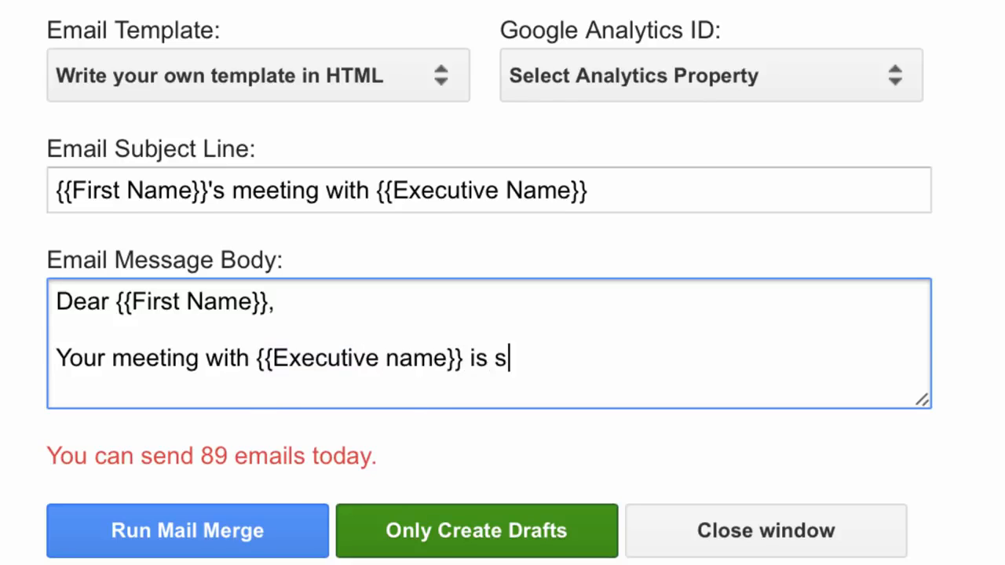
{"action": "type", "text": "cheduled for {{I"}
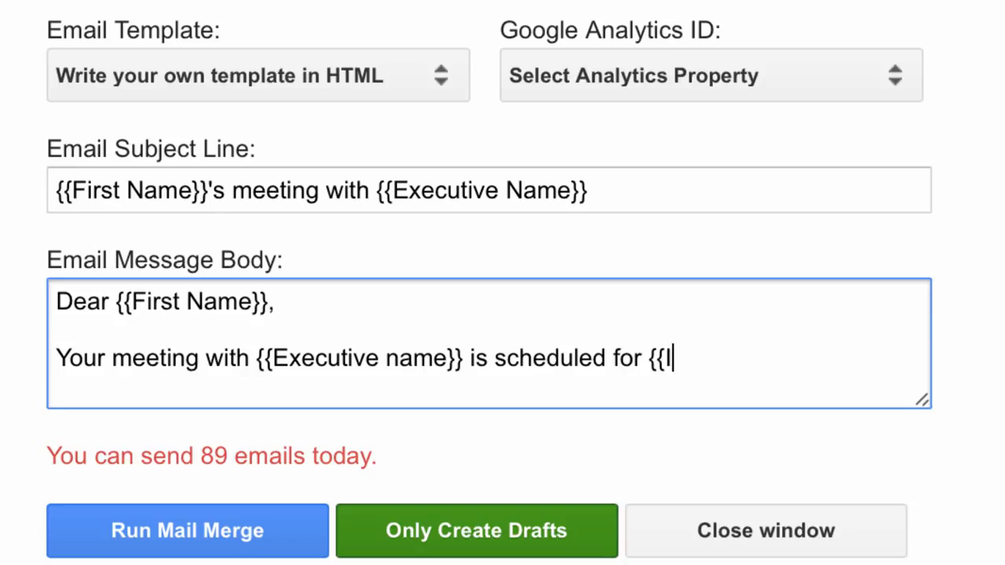
{"action": "type", "text": "nterview Date}}}"}
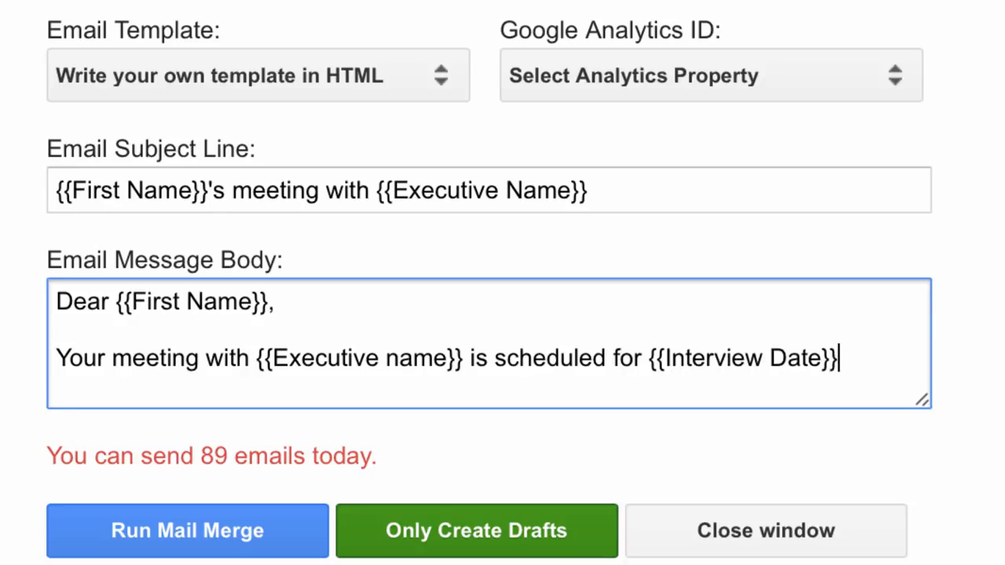
{"action": "type", "text": " at {{Venue}}. See you"}
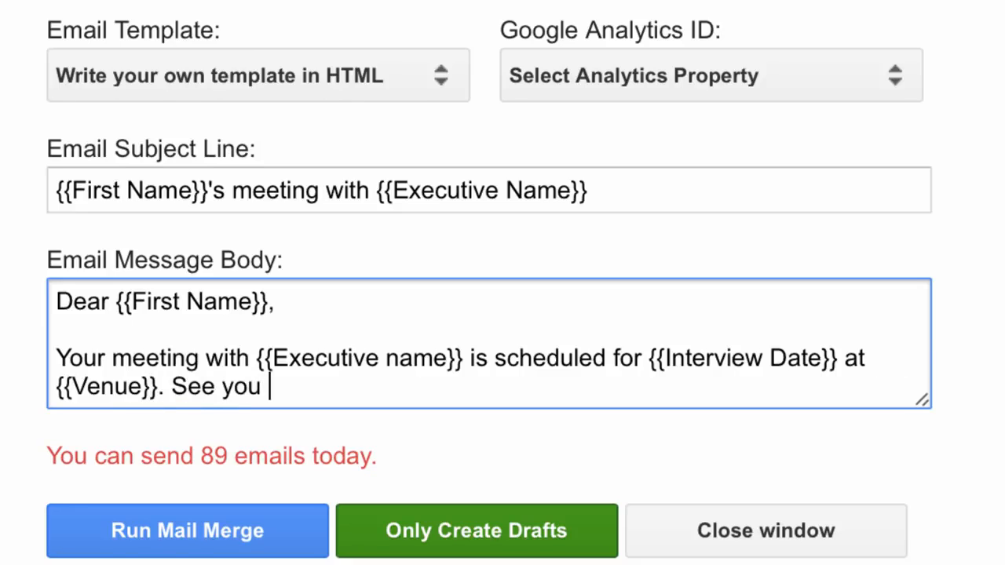
{"action": "key", "text": "BackSpace"}
{"action": "type", "text": "!"}
Wrap {{Venue}} in <i> and </i> tags in the message body so the venue appears italic
{"action": "left_click", "coordinate": [867, 358]}
{"action": "key", "text": "Right"}
{"action": "type", "text": "<"}
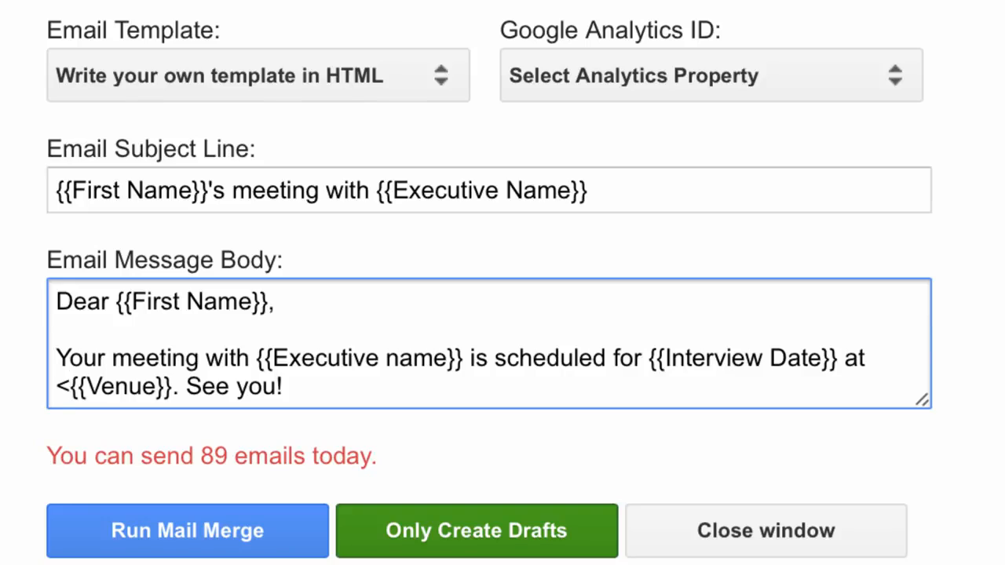
{"action": "type", "text": "i>"}
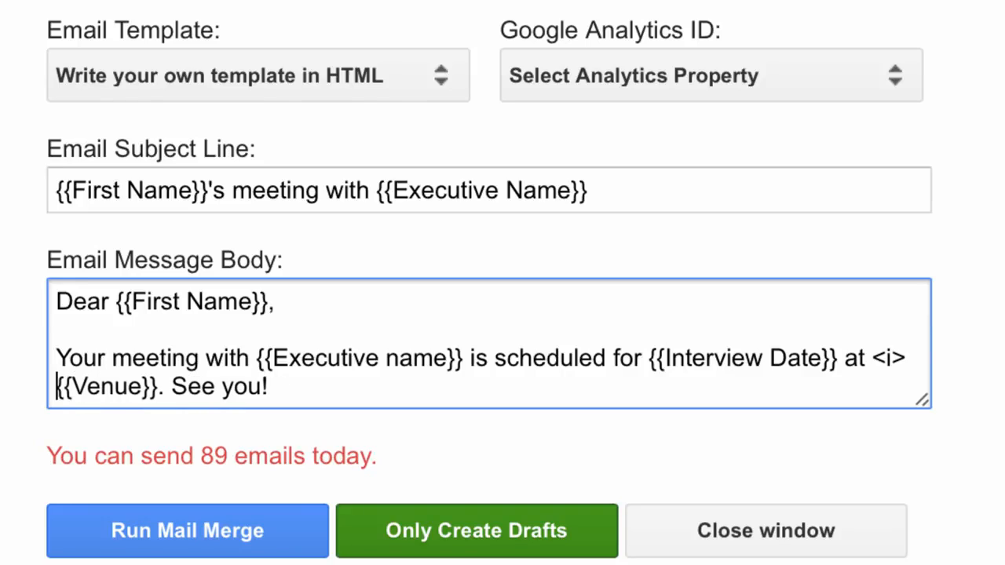
{"action": "key", "text": "Right"}
{"action": "key", "text": "Right"}
{"action": "key", "text": "Right"}
{"action": "key", "text": "Right"}
{"action": "key", "text": "Right"}
{"action": "key", "text": "Right"}
{"action": "key", "text": "Right"}
{"action": "key", "text": "Right"}
{"action": "key", "text": "Right"}
{"action": "type", "text": "</"}
{"action": "type", "text": "i>"}
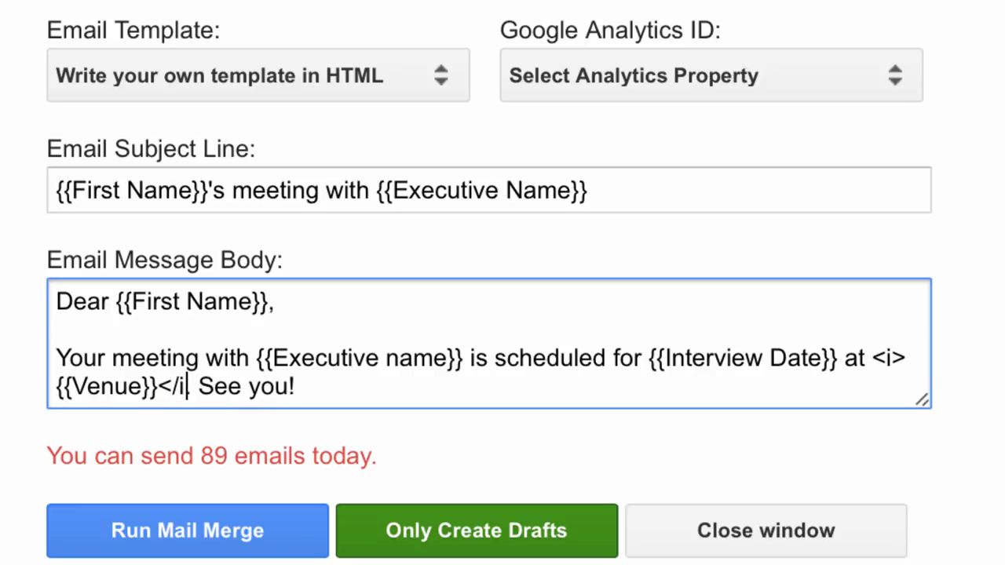
{"action": "left_click", "coordinate": [377, 380]}
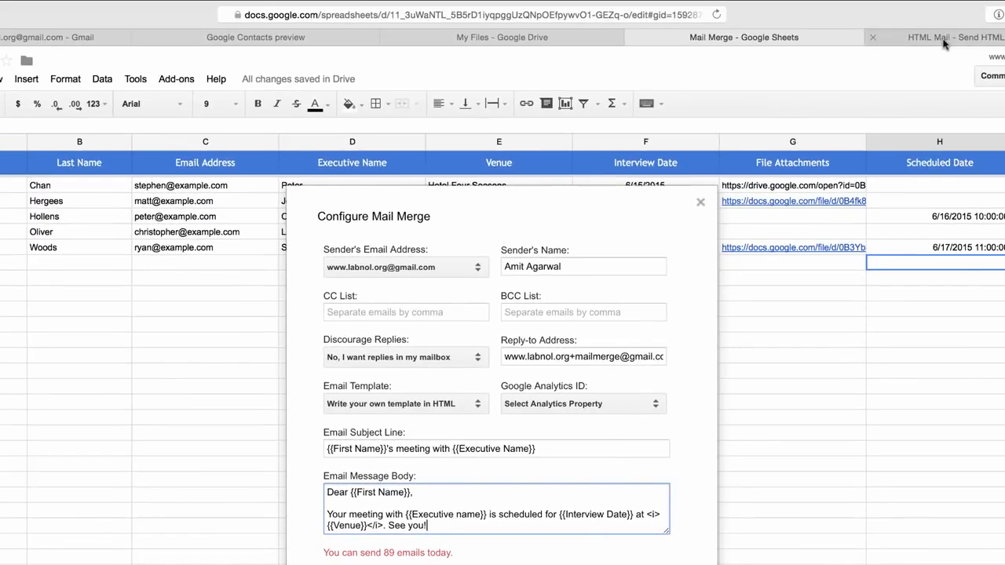
In the Send HTML Mail editor, write "Dear {{First Name}}" and "Your meeting with {{Executive Name}} is ...."
{"action": "left_click", "coordinate": [945, 44]}
{"action": "key", "text": "ctrl+a"}
{"action": "type", "text": "Dear {{First Name}}"}
{"action": "key", "text": "Return"}
{"action": "type", "text": "Your meeting with {{Ex"}
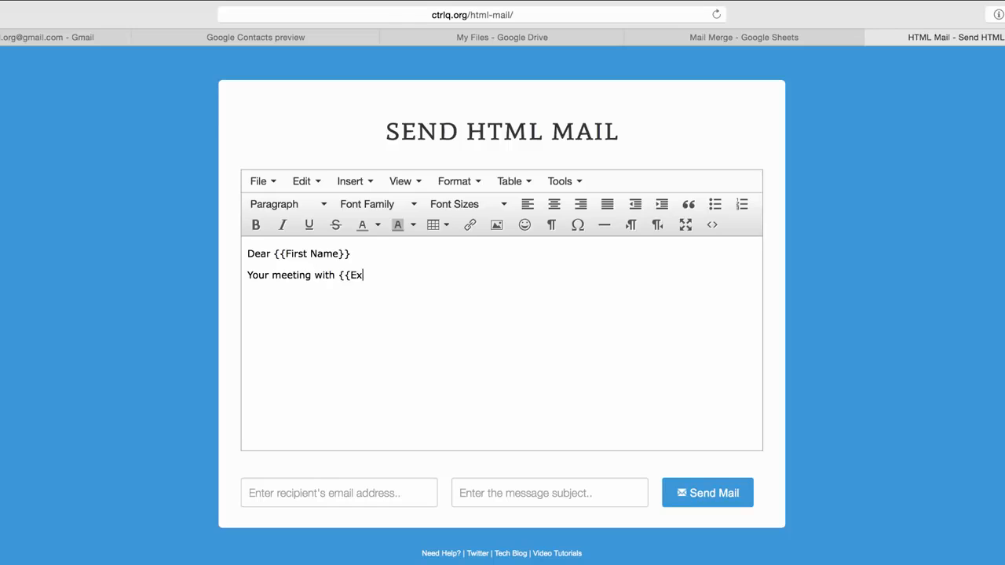
{"action": "type", "text": "ecutive Name}} is ...."}
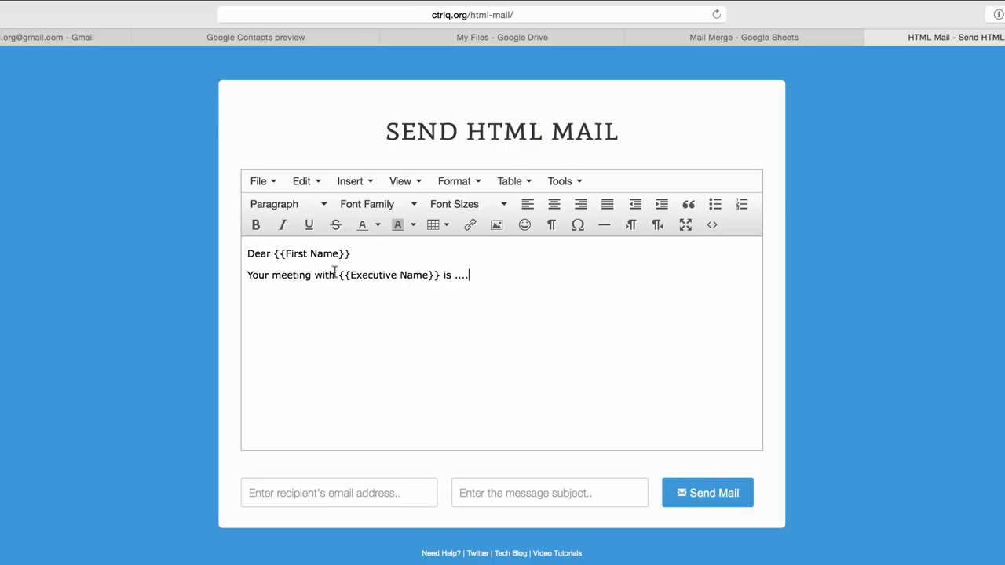
Give the {{Executive Name}} placeholder a yellow background highlight
{"action": "left_click_drag", "start_coordinate": [336, 275], "coordinate": [440, 275]}
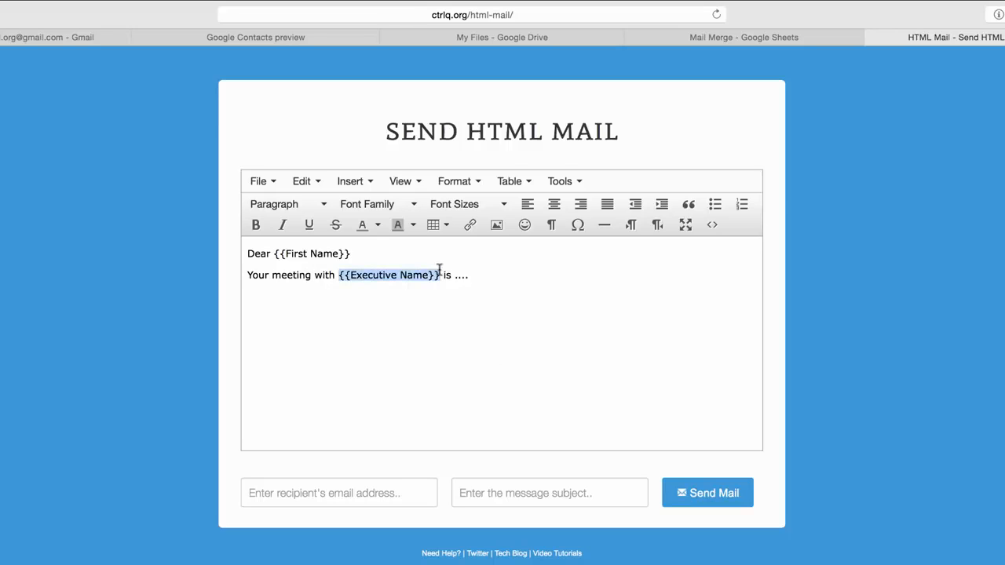
{"action": "left_click", "coordinate": [414, 226]}
{"action": "left_click", "coordinate": [427, 302]}
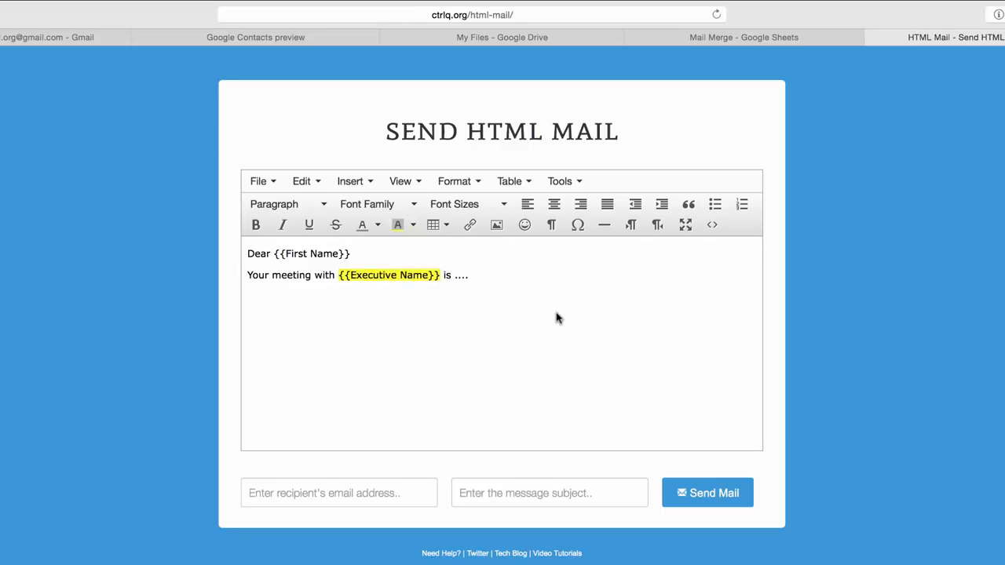
Open and examine the HTML source code of the formatted message, then close it
{"action": "left_click", "coordinate": [712, 226]}
{"action": "left_click_drag", "start_coordinate": [603, 283], "coordinate": [277, 226]}
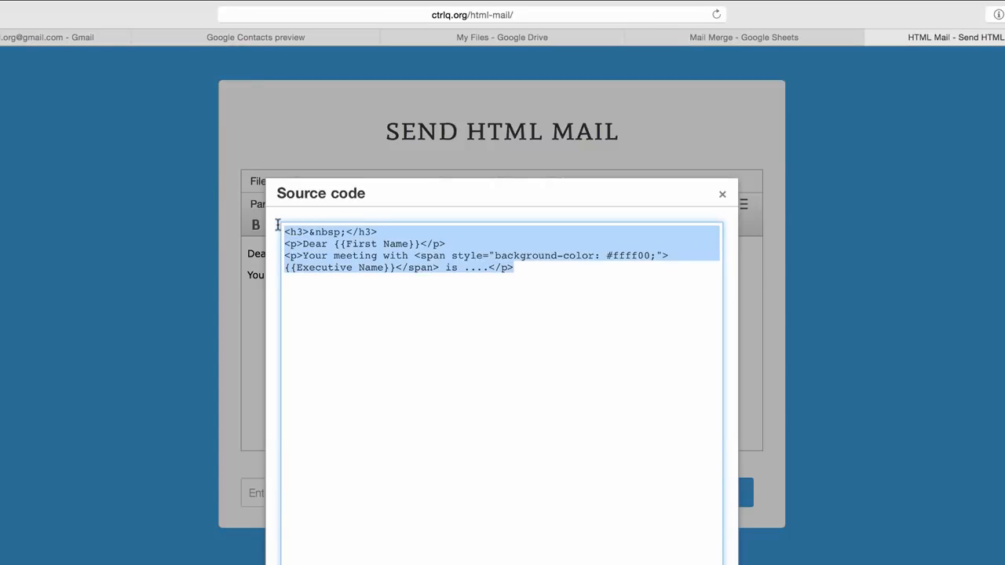
{"action": "key", "text": "Escape"}
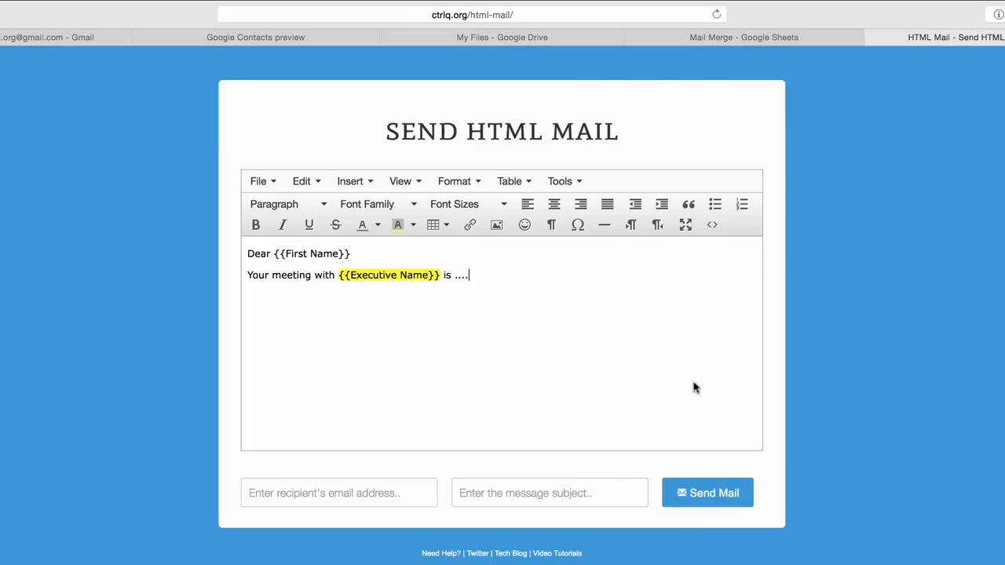
Return to the Mail Merge sheet's configuration window and run the mail merge
{"action": "left_click", "coordinate": [753, 37]}
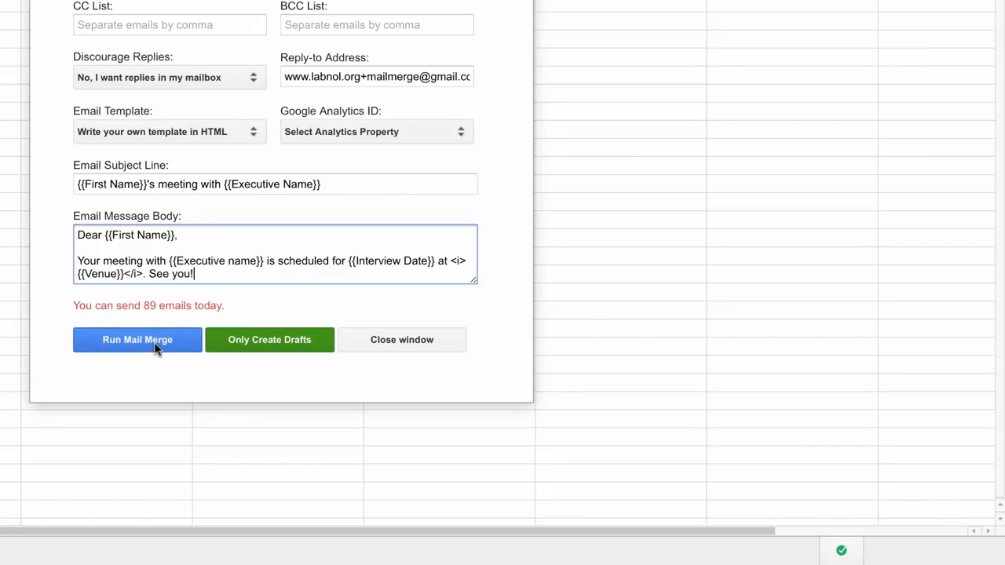
{"action": "left_click", "coordinate": [156, 346]}
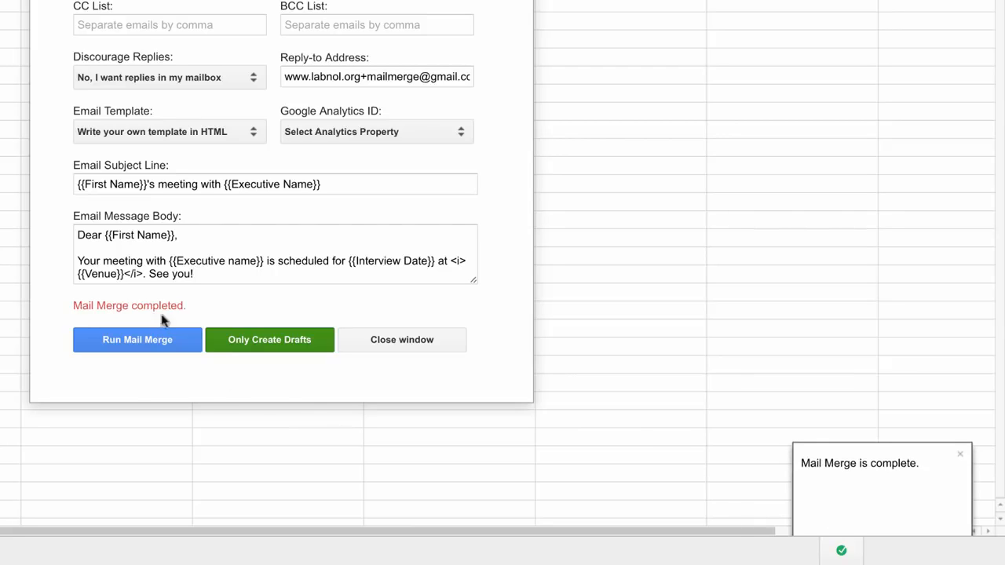
Close the mail merge window and review the Scheduled Date and Mail Merge Status columns
{"action": "left_click", "coordinate": [414, 343]}
{"action": "left_click", "coordinate": [707, 210]}
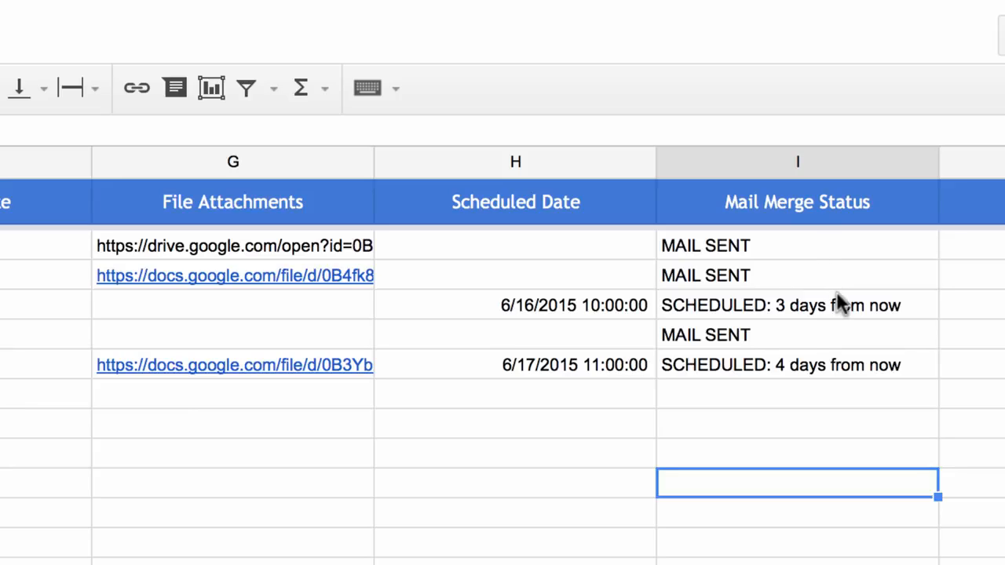
{"action": "left_click", "coordinate": [497, 309]}
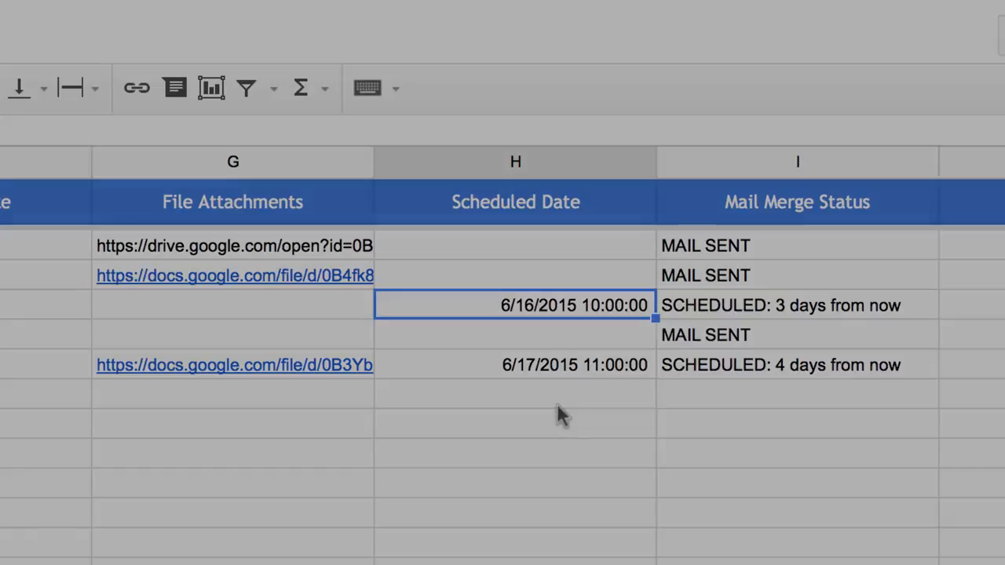
Open the sent message Stephen's meeting with Peter in Gmail to check its content and attachments
{"action": "left_click", "coordinate": [559, 400]}
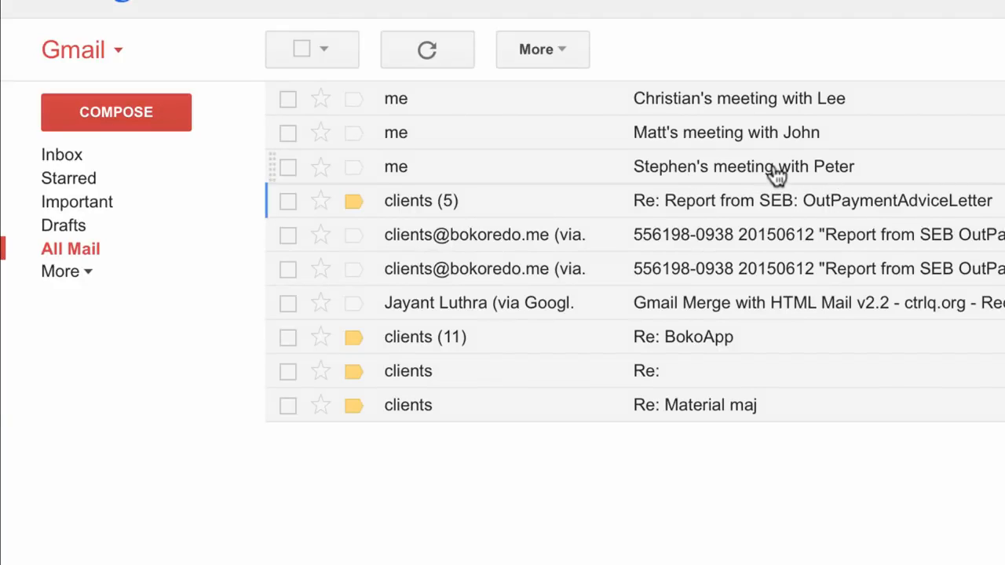
{"action": "left_click", "coordinate": [774, 171]}
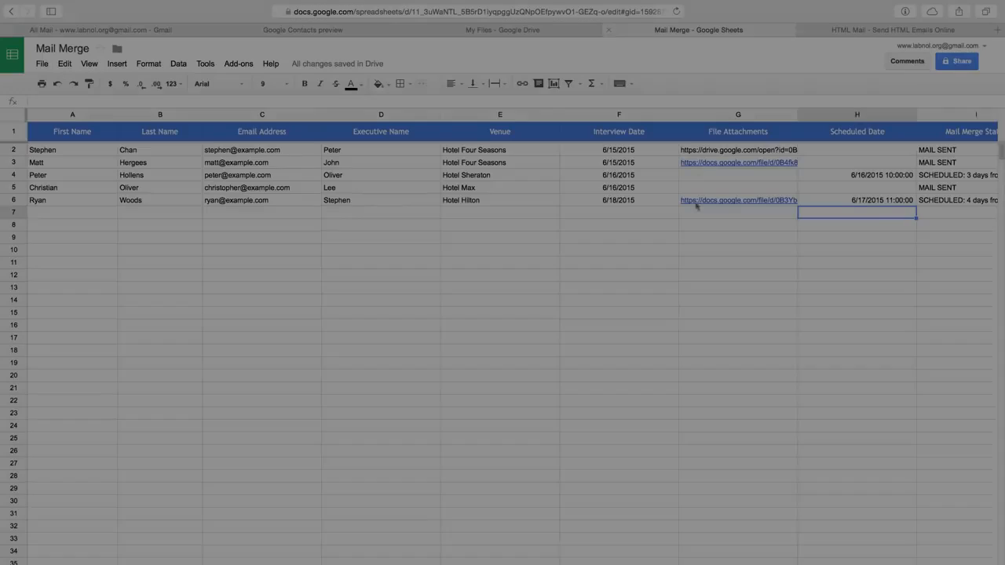
{"action": "left_click", "coordinate": [705, 265]}
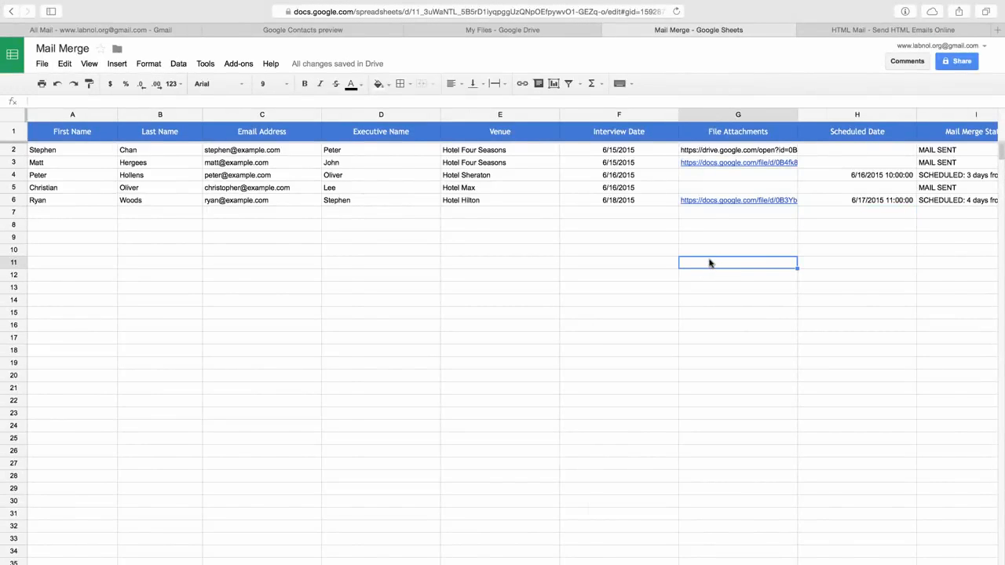
Clear the File Attachments, Scheduled Date and Mail Merge Status entries for all five contacts
{"action": "scroll", "coordinate": [704, 271], "scroll_direction": "right", "scroll_amount": 3}
{"action": "left_click_drag", "start_coordinate": [785, 149], "coordinate": [785, 200]}
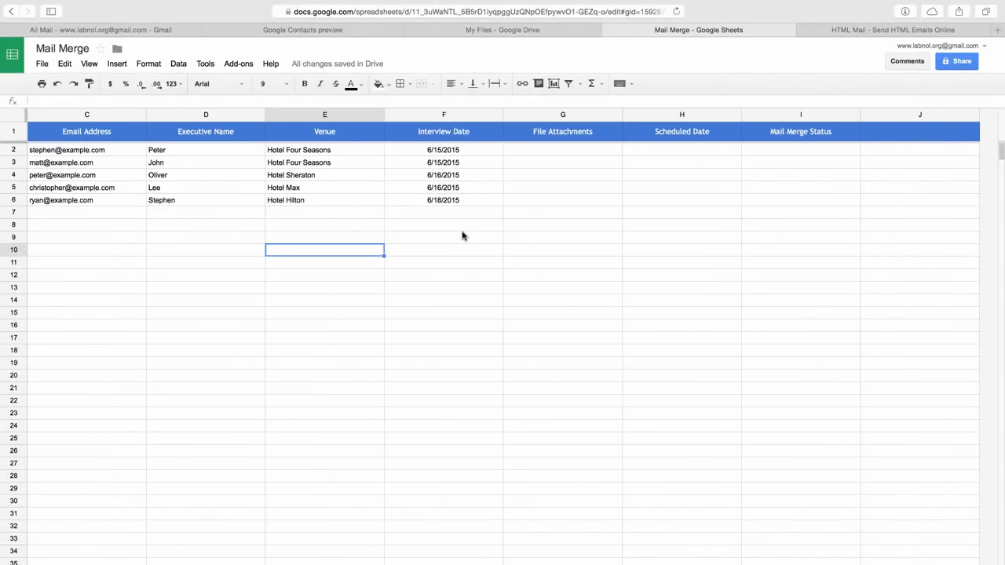
{"action": "left_click", "coordinate": [462, 236]}
Reopen Configure Mail Merge from the Mail Merge and Scheduler add-on and create drafts only
{"action": "left_click", "coordinate": [246, 69]}
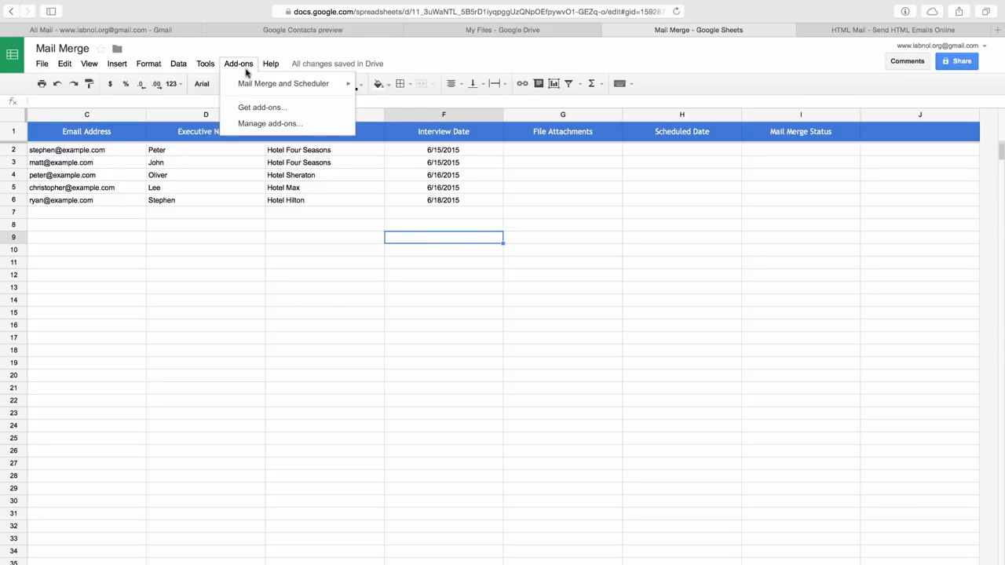
{"action": "mouse_move", "coordinate": [257, 88]}
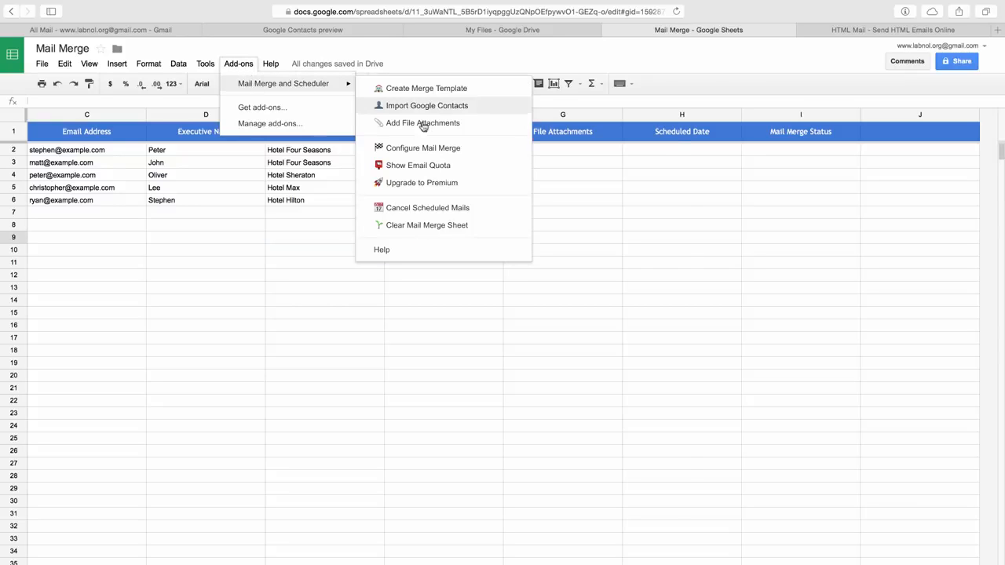
{"action": "left_click", "coordinate": [459, 148]}
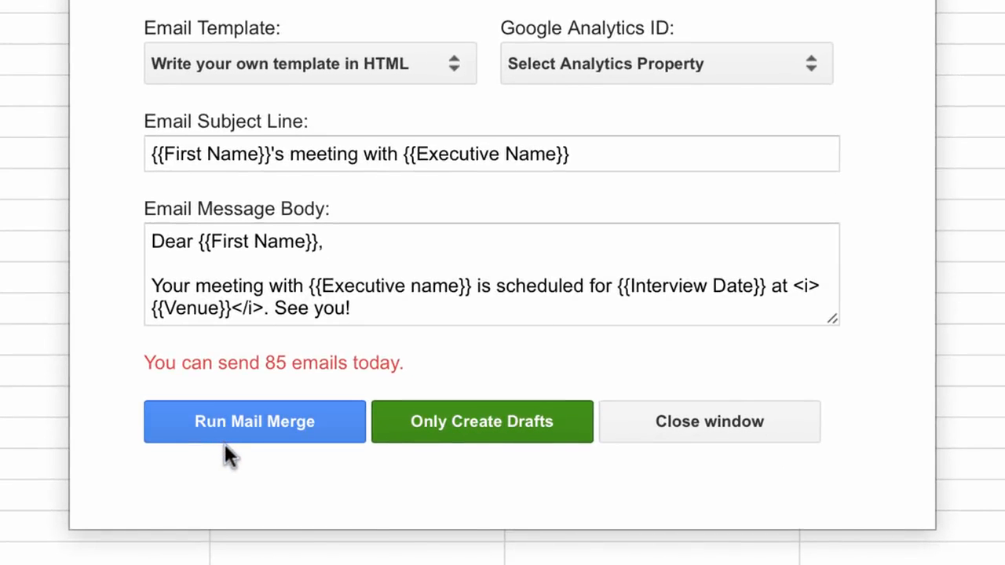
{"action": "left_click", "coordinate": [493, 436]}
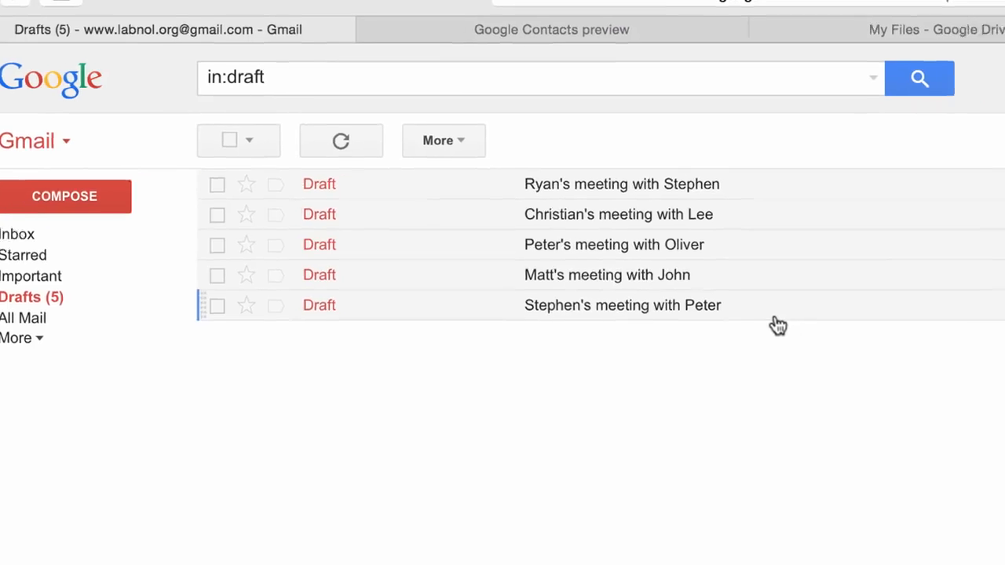
Open Stephen's generated draft in Gmail to check its content
{"action": "left_click", "coordinate": [832, 352]}
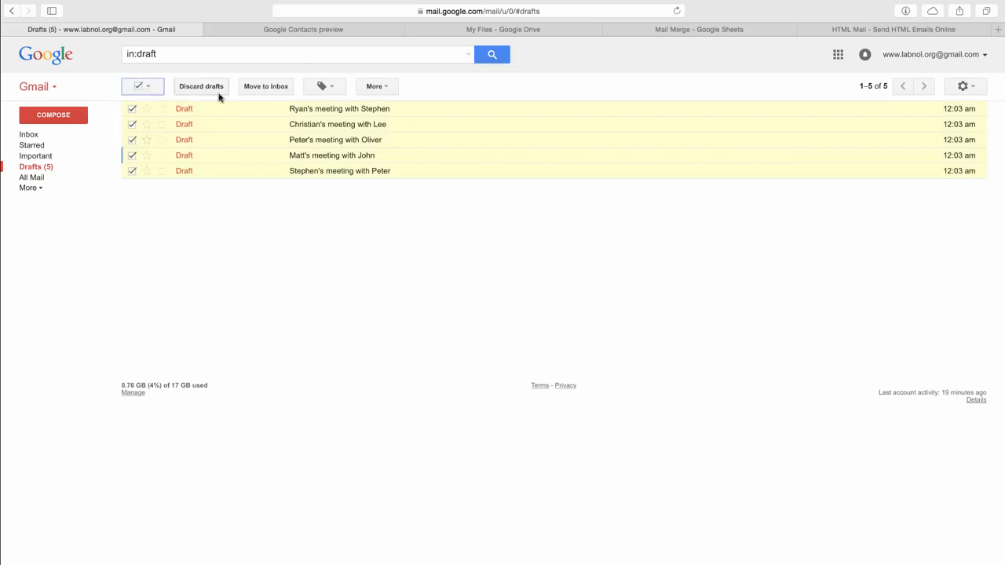
{"action": "left_click", "coordinate": [220, 92]}
Compose a new Gmail message with the subject {{First Name}}'s meeting with {{Executive Name}}
{"action": "left_click", "coordinate": [59, 117]}
{"action": "key", "text": "Tab"}
{"action": "type", "text": "{{First Name}}'s meeting with {{Executive Name}}"}
{"action": "key", "text": "Tab"}
Write the body: "Dear {{First Name}},", "Your meeting with {{Executive Name}} is scheduled for {{Interview Date}}.", and "See you then!"
{"action": "type", "text": "Dear "}
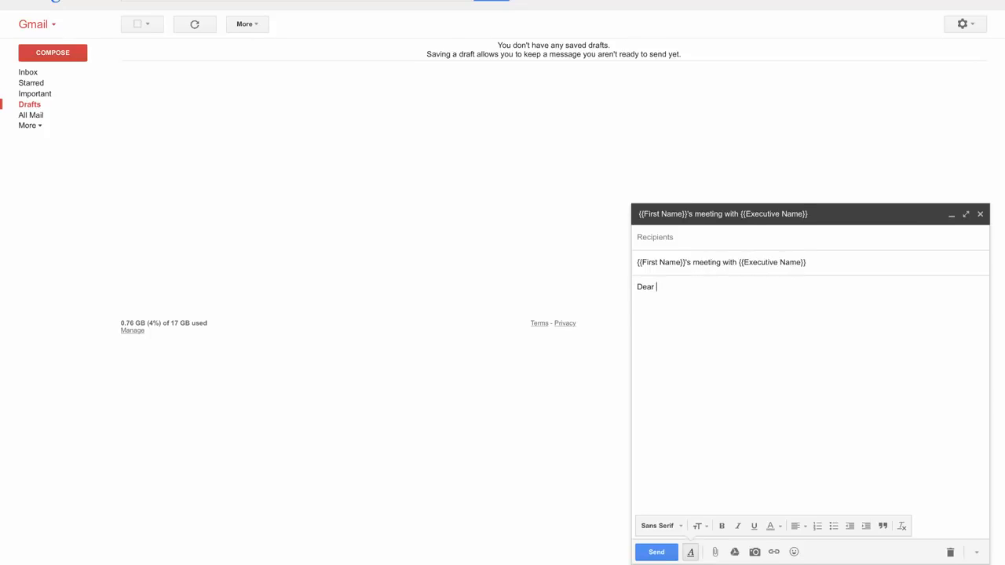
{"action": "type", "text": "W"}
{"action": "key", "text": "BackSpace"}
{"action": "type", "text": "Your meeting with {{Executive Name}} is scheduled f"}
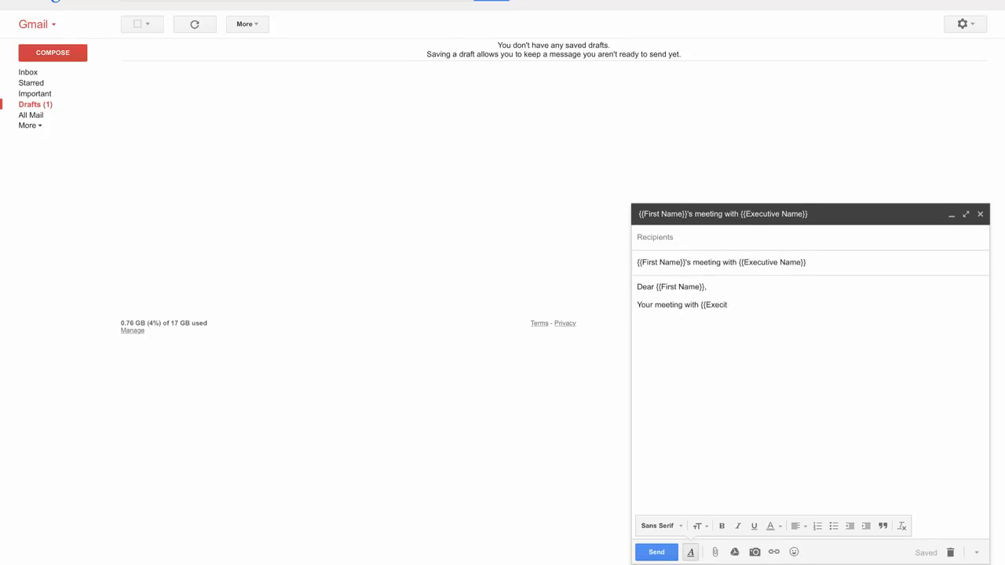
{"action": "key", "text": "Return"}
{"action": "key", "text": "Return"}
{"action": "type", "text": "See you then!"}
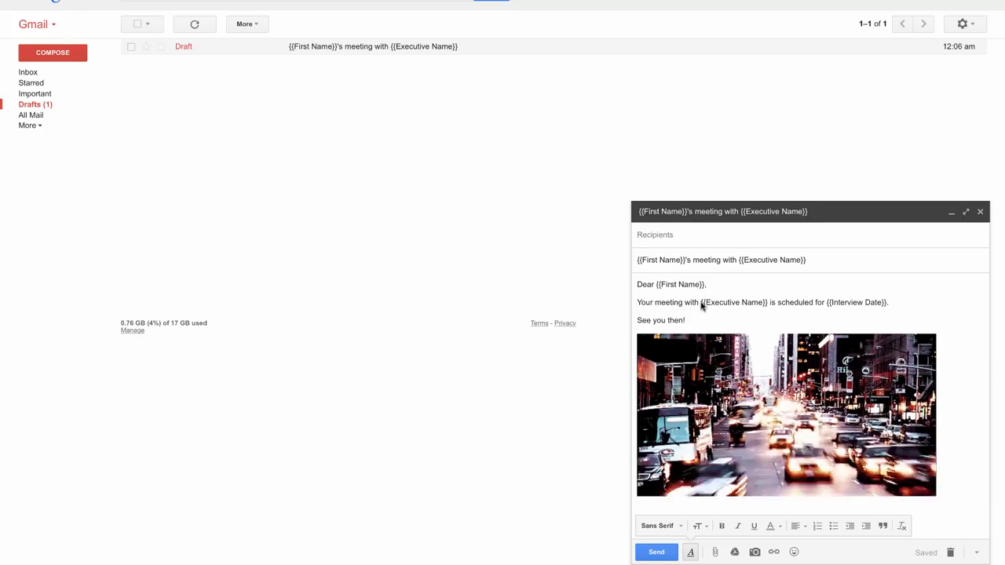
Give the {{Executive Name}} placeholder in the draft a yellow background color
{"action": "left_click_drag", "start_coordinate": [701, 303], "coordinate": [768, 303]}
{"action": "left_click", "coordinate": [770, 526]}
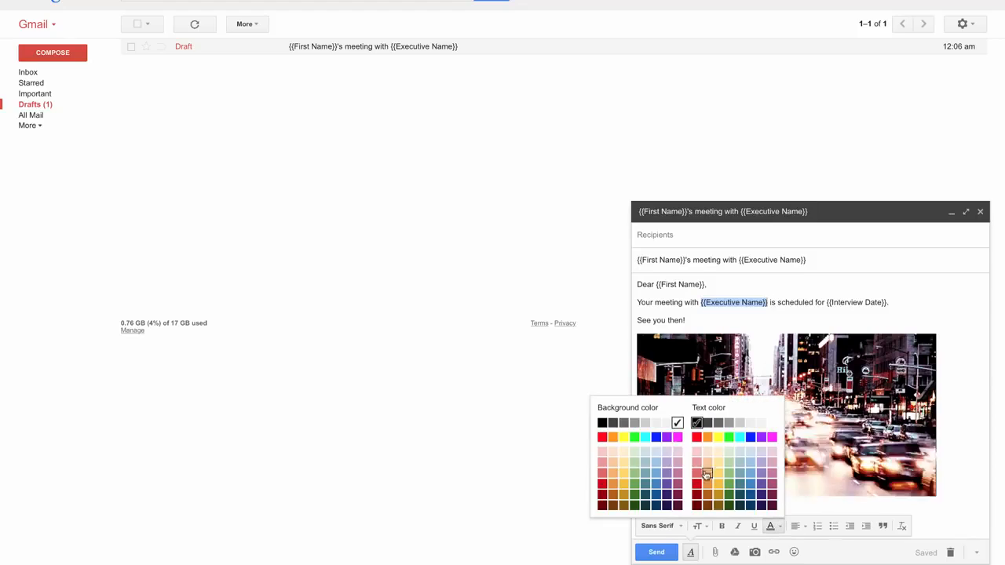
{"action": "left_click", "coordinate": [622, 437]}
Give the {{Interview Date}} placeholder a green background color
{"action": "left_click_drag", "start_coordinate": [828, 303], "coordinate": [887, 303]}
{"action": "left_click", "coordinate": [782, 527]}
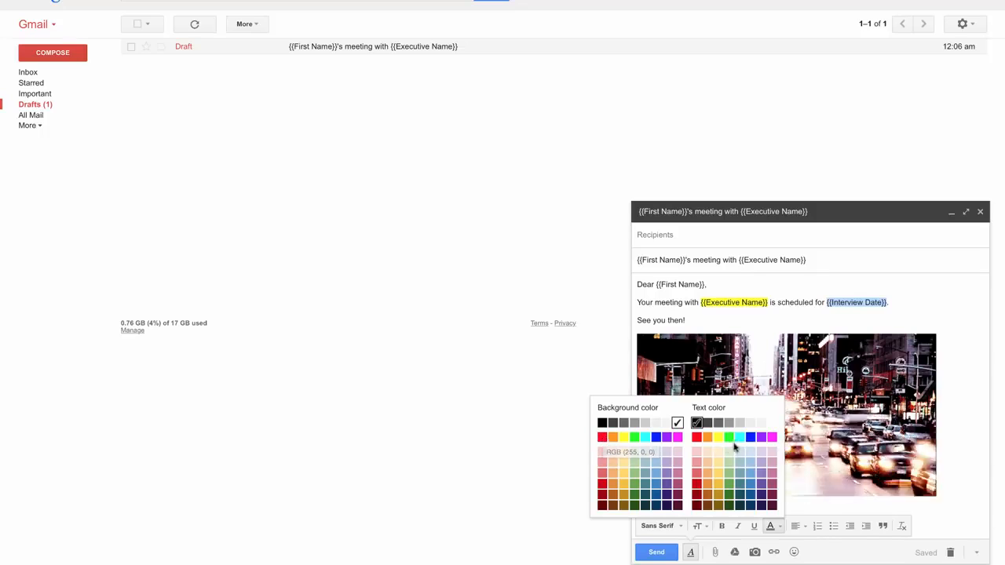
{"action": "left_click", "coordinate": [644, 437]}
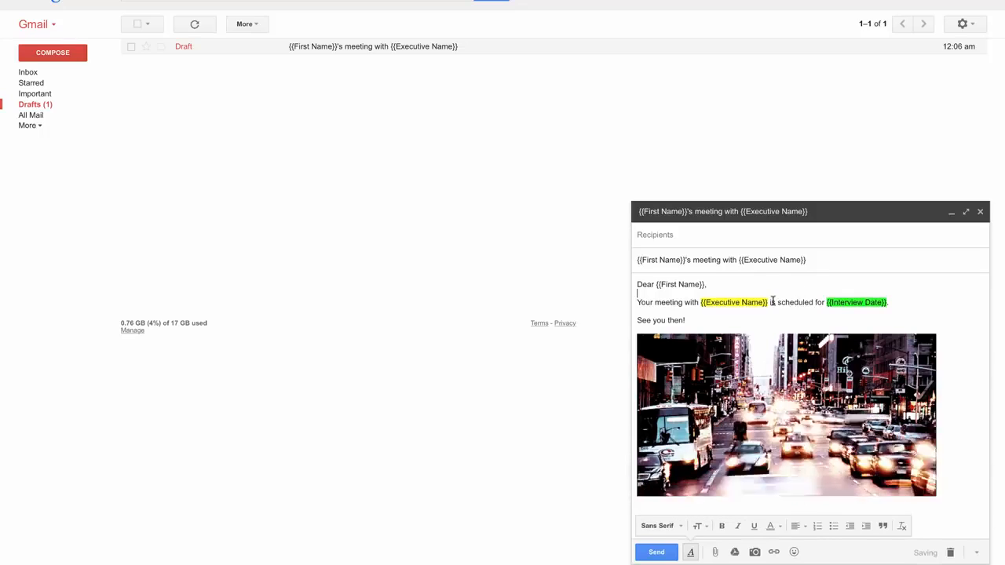
Insert agenda.pdf and badge.pdf from Google Drive into the draft as attachments
{"action": "left_click", "coordinate": [735, 551]}
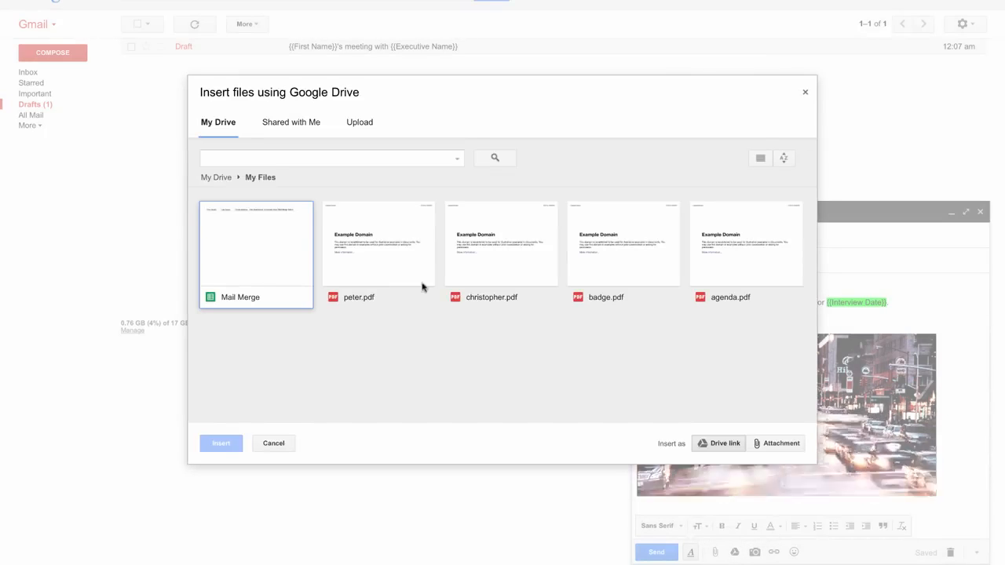
{"action": "left_click", "coordinate": [724, 262]}
{"action": "left_click", "coordinate": [612, 264]}
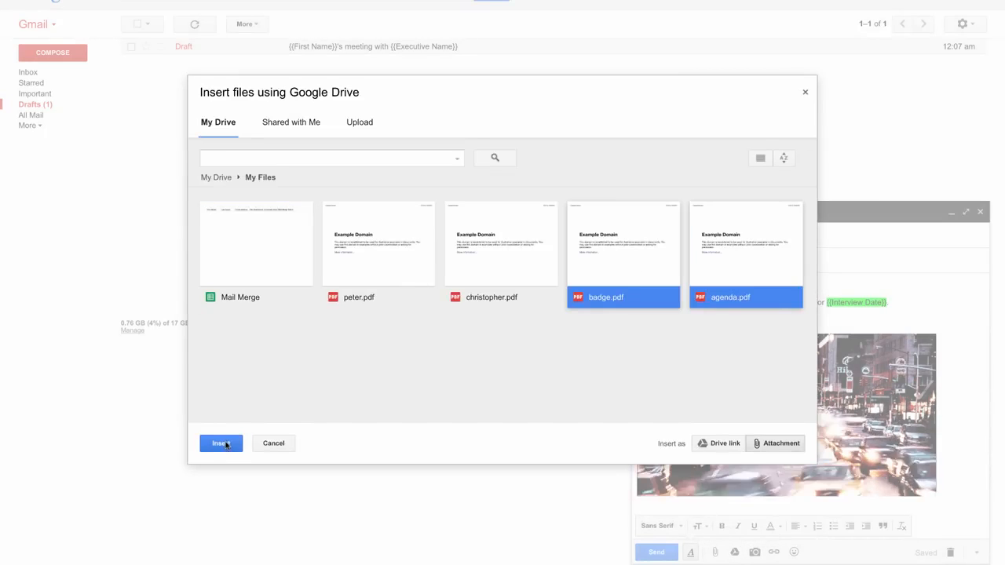
{"action": "left_click", "coordinate": [222, 443]}
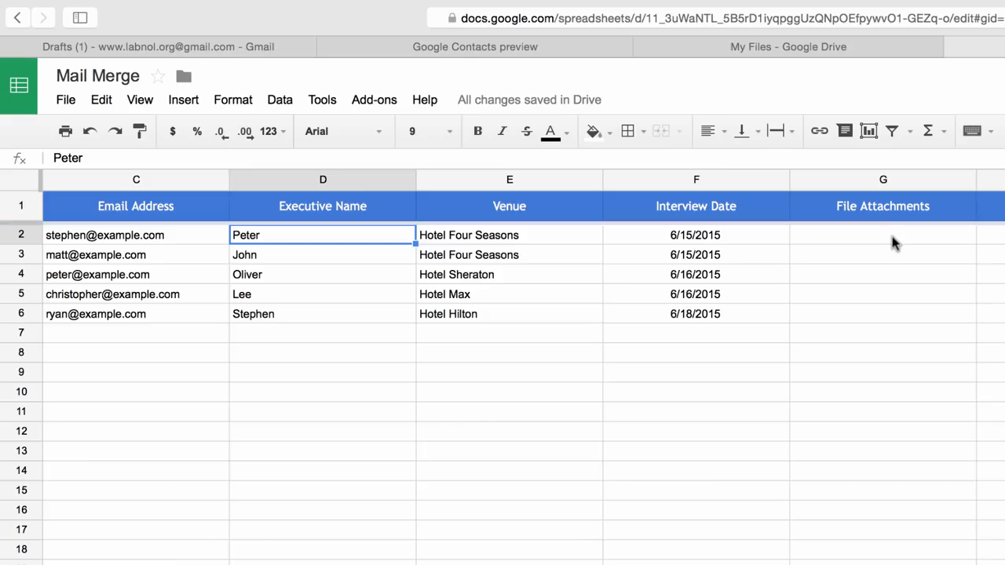
Copy the shareable link of peter.pdf from Drive and paste it into the File Attachments cell of row 2
{"action": "left_click", "coordinate": [893, 243]}
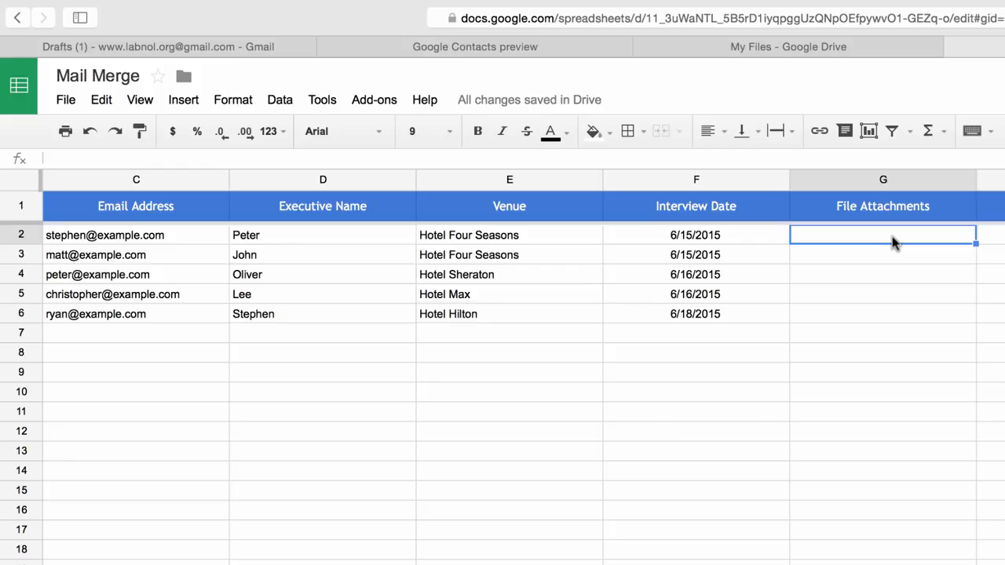
{"action": "left_click", "coordinate": [845, 47]}
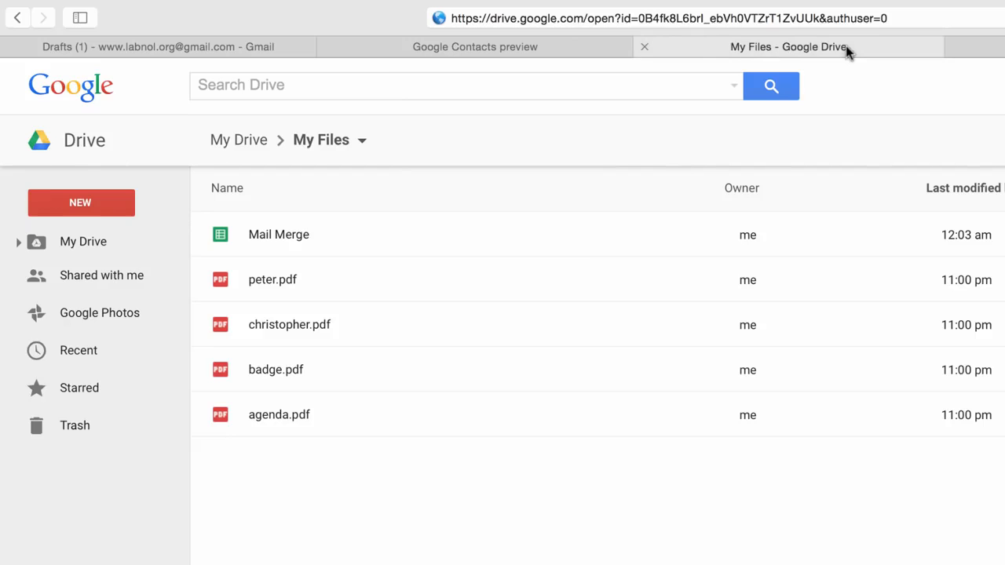
{"action": "left_click", "coordinate": [339, 280]}
{"action": "right_click", "coordinate": [339, 280]}
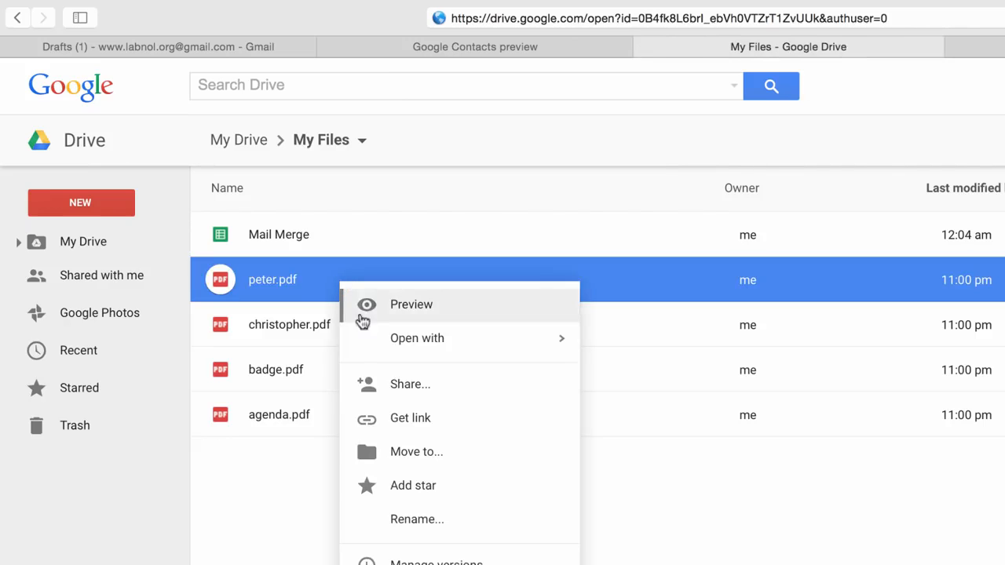
{"action": "left_click", "coordinate": [438, 418]}
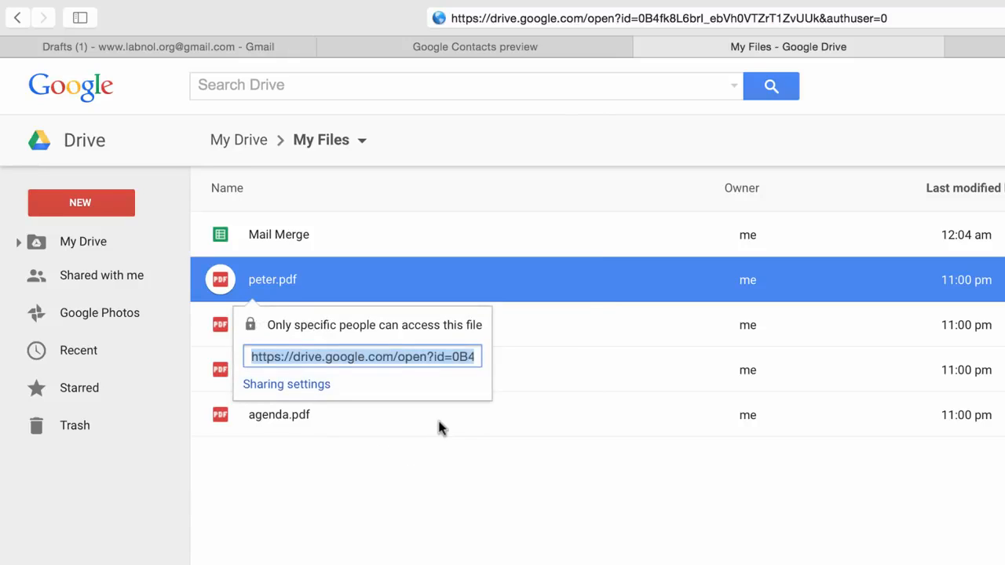
{"action": "left_click", "coordinate": [992, 47]}
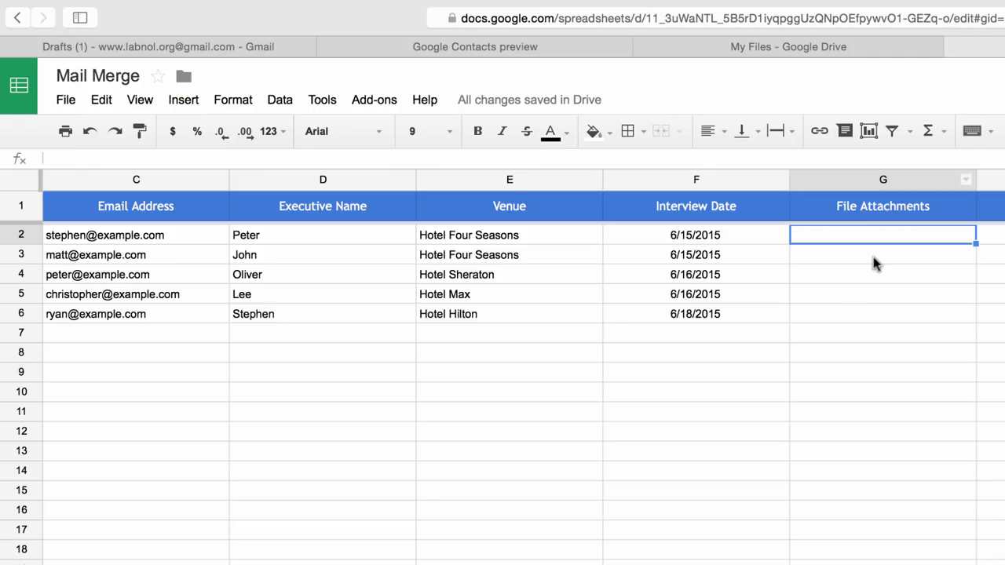
{"action": "key", "text": "super+v"}
{"action": "left_click", "coordinate": [868, 314]}
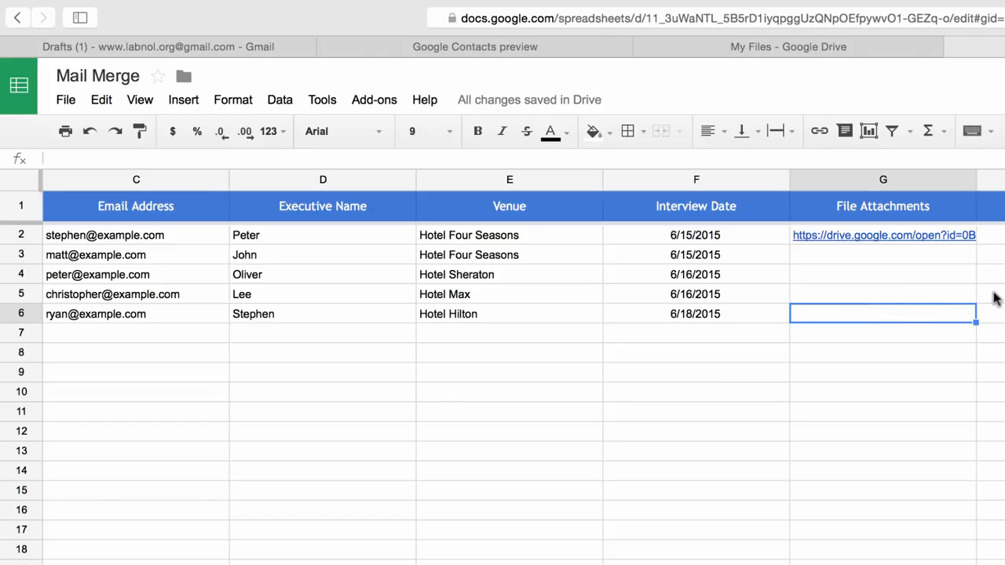
Open the mail merge configuration and use the existing Gmail draft "{{First Name}}'s meeting with {{Executive Name}}" as the email template
{"action": "left_click", "coordinate": [384, 97]}
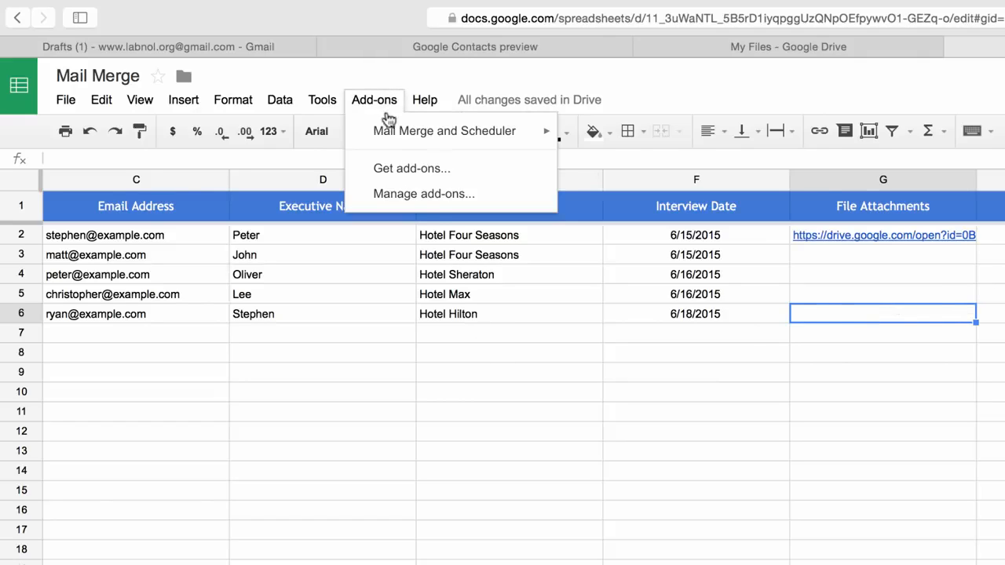
{"action": "mouse_move", "coordinate": [381, 131]}
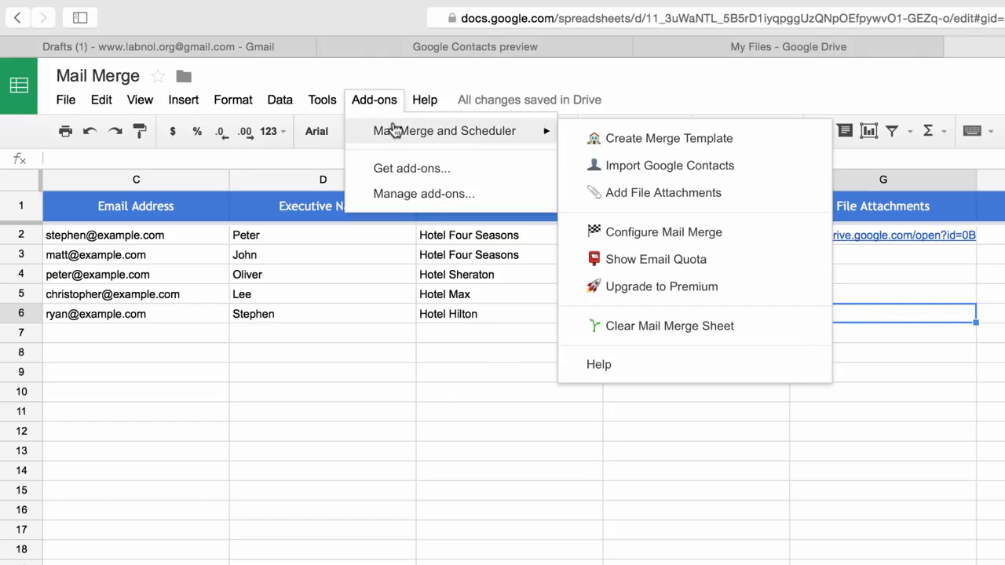
{"action": "left_click", "coordinate": [722, 238]}
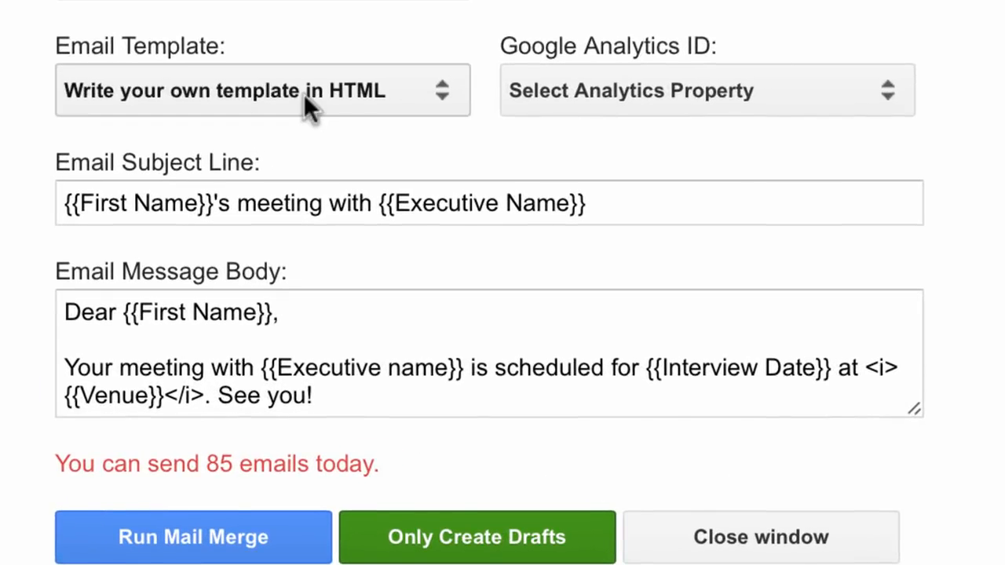
{"action": "left_click", "coordinate": [412, 272]}
{"action": "left_click", "coordinate": [437, 257]}
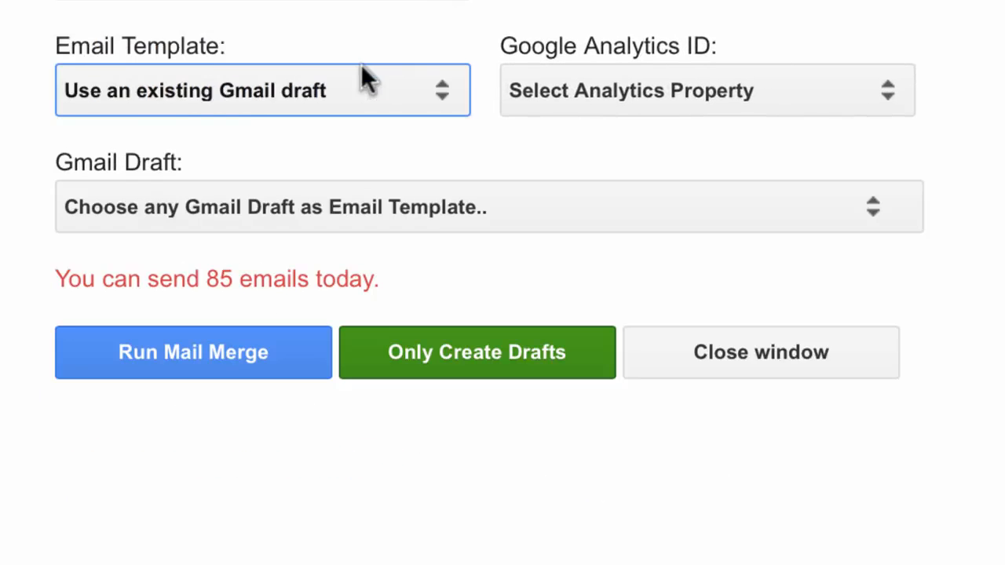
{"action": "left_click", "coordinate": [427, 208]}
{"action": "left_click", "coordinate": [566, 240]}
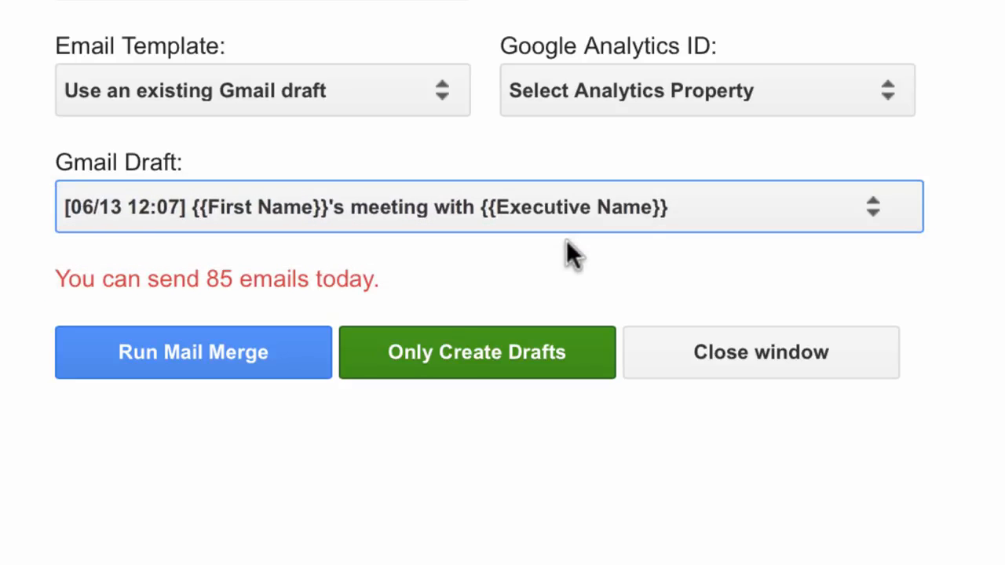
Run the mail merge and open the sent "Peter's meeting with Oliver" email to review it
{"action": "left_click", "coordinate": [238, 379]}
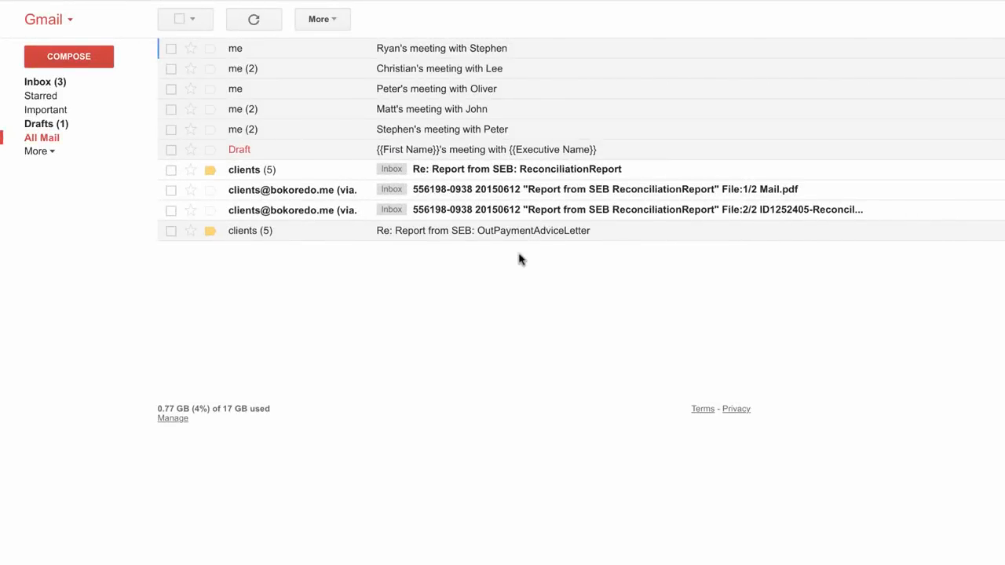
{"action": "left_click", "coordinate": [437, 93]}
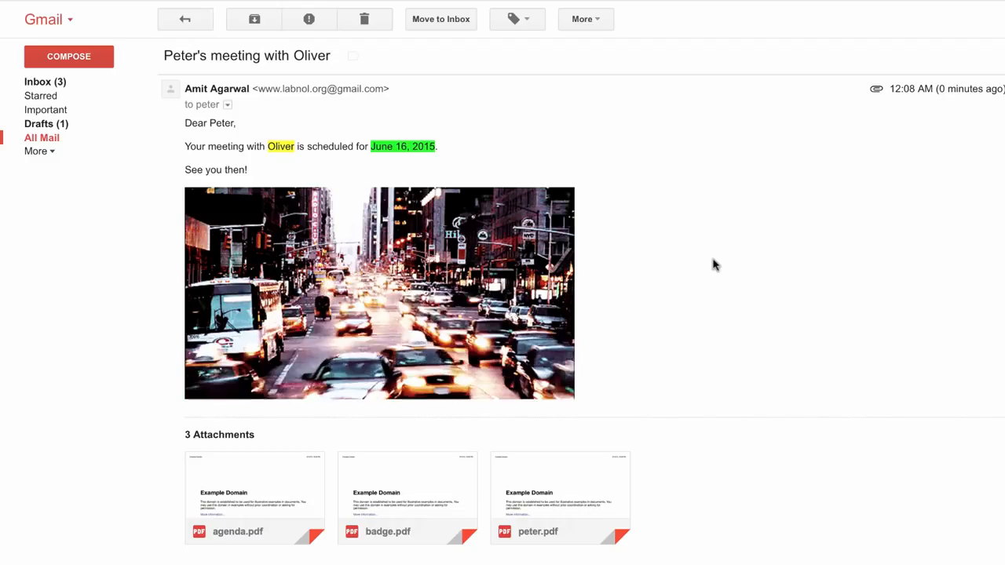